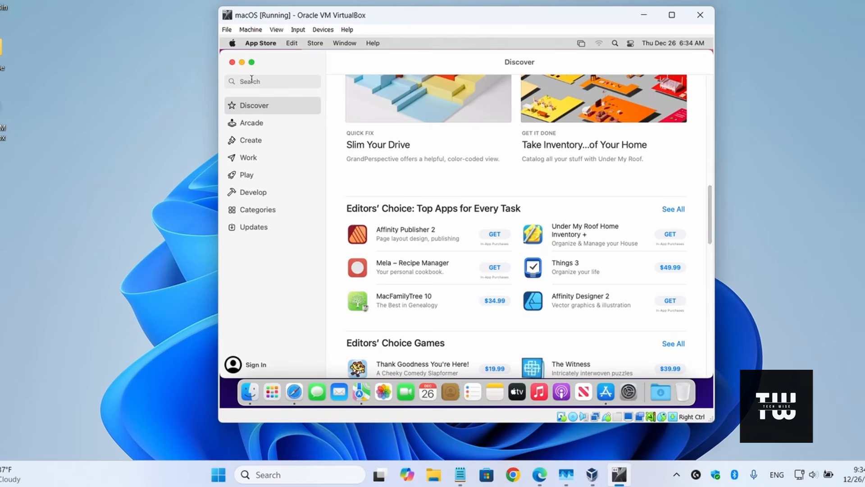
Step: Close the App Store in the macOS guest and power off the virtual machine
{"action": "left_click", "coordinate": [232, 63]}
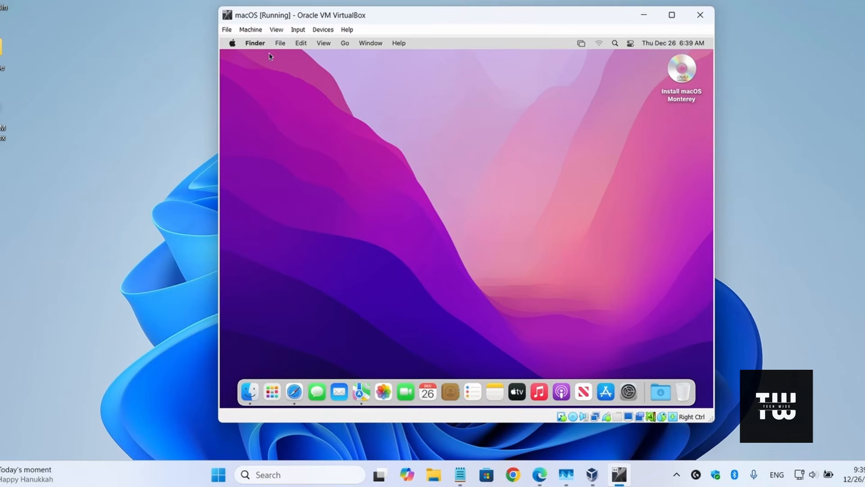
{"action": "left_click", "coordinate": [701, 16]}
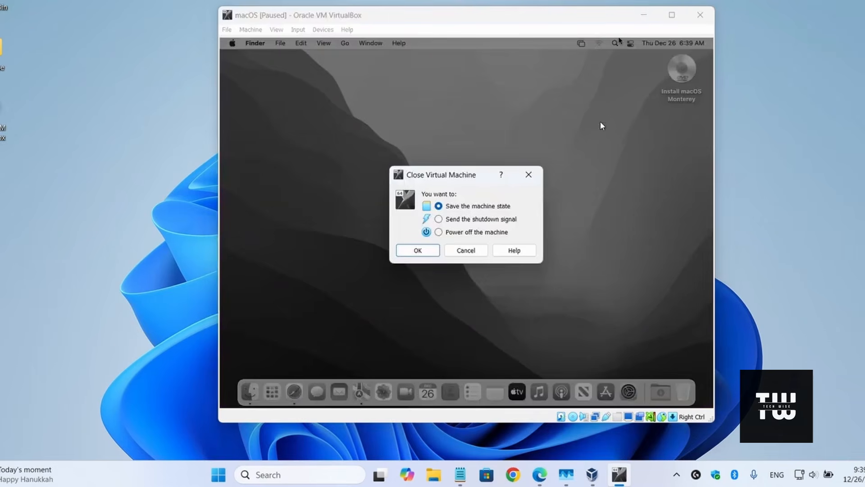
{"action": "left_click", "coordinate": [474, 233]}
{"action": "left_click", "coordinate": [417, 250]}
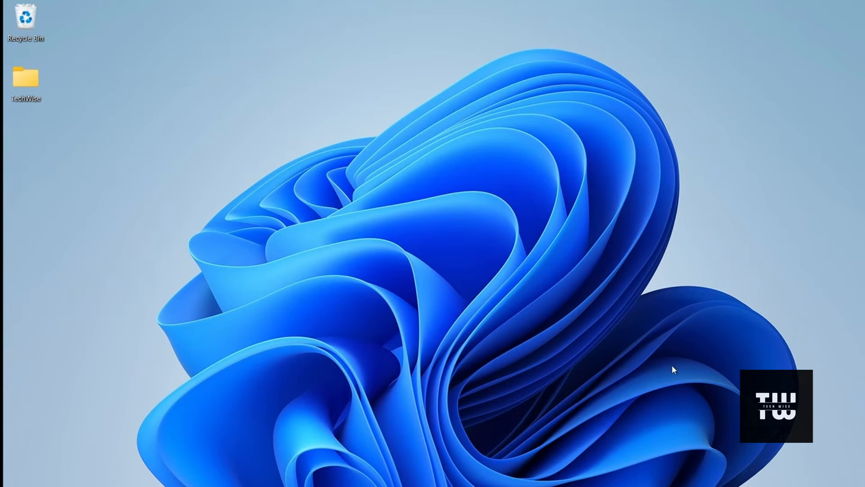
Step: Turn off Memory integrity in the Windows Core isolation settings, dismiss the restart notification and close Windows Security
{"action": "key", "text": "super+s"}
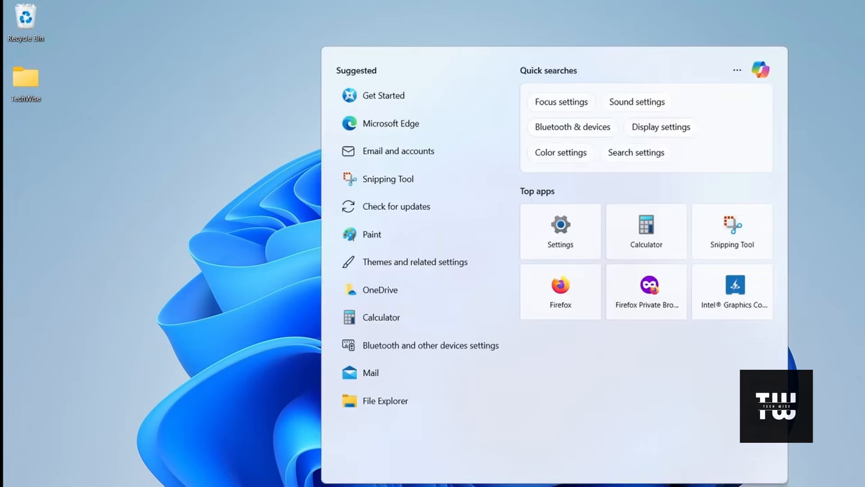
{"action": "type", "text": "core"}
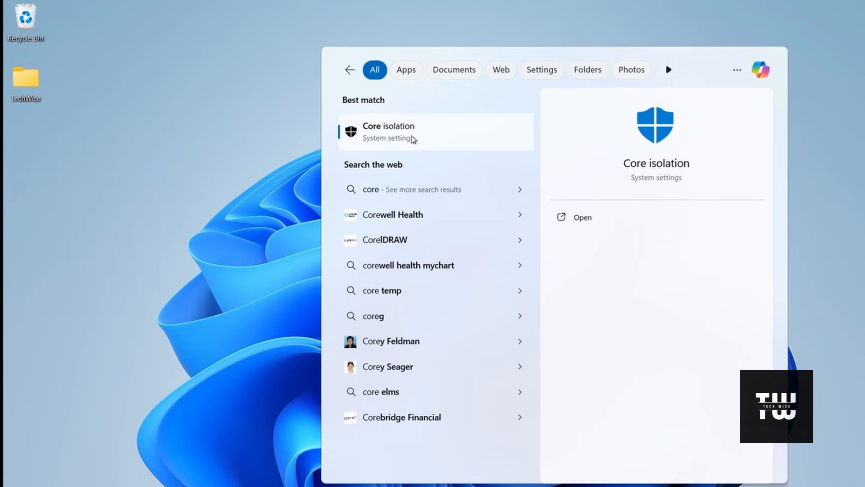
{"action": "left_click", "coordinate": [429, 141]}
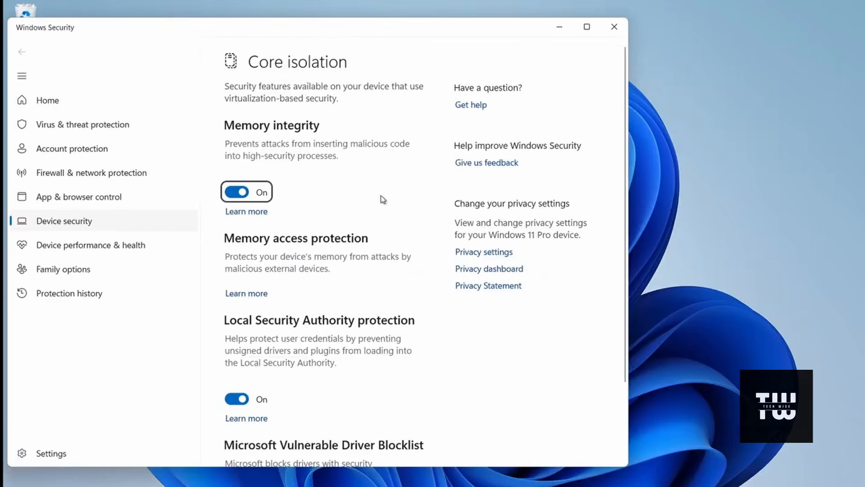
{"action": "left_click", "coordinate": [242, 196]}
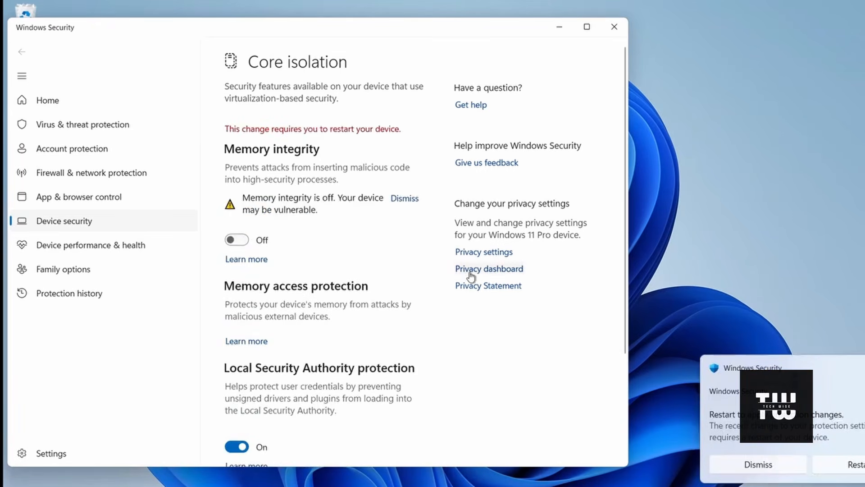
{"action": "left_click", "coordinate": [758, 464]}
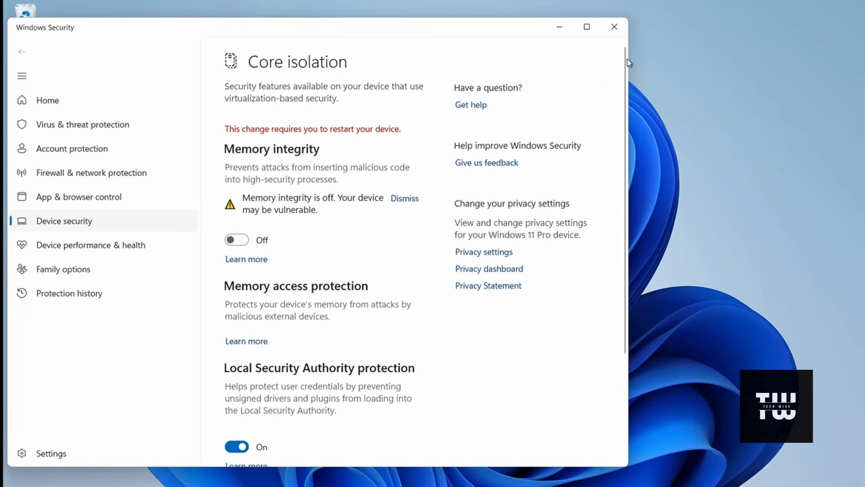
{"action": "left_click", "coordinate": [619, 30]}
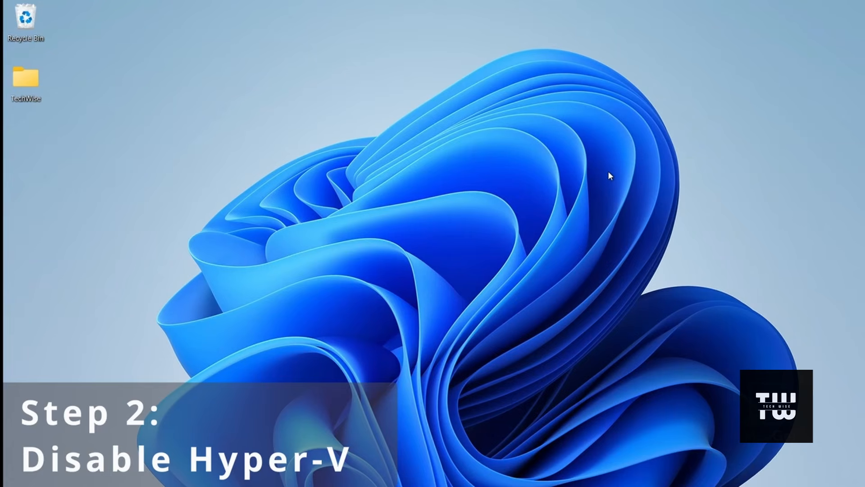
Step: Open Command Prompt as administrator and move its window to the upper-left corner of the desktop
{"action": "key", "text": "super"}
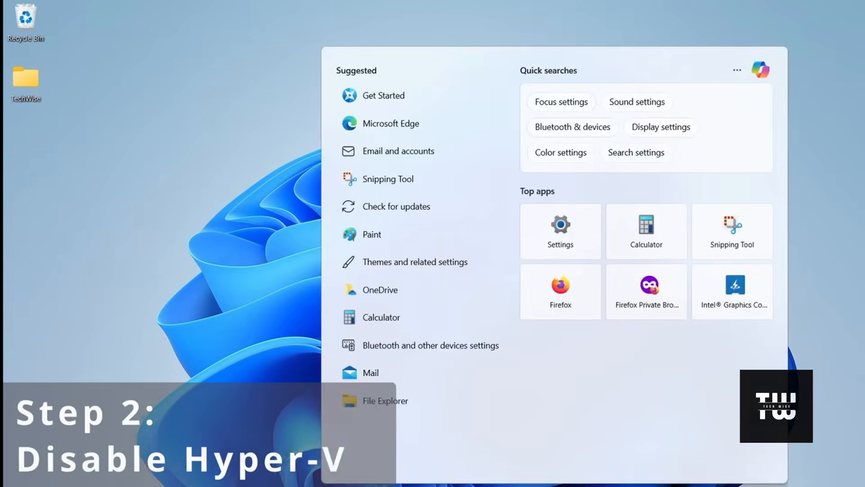
{"action": "type", "text": "cmd"}
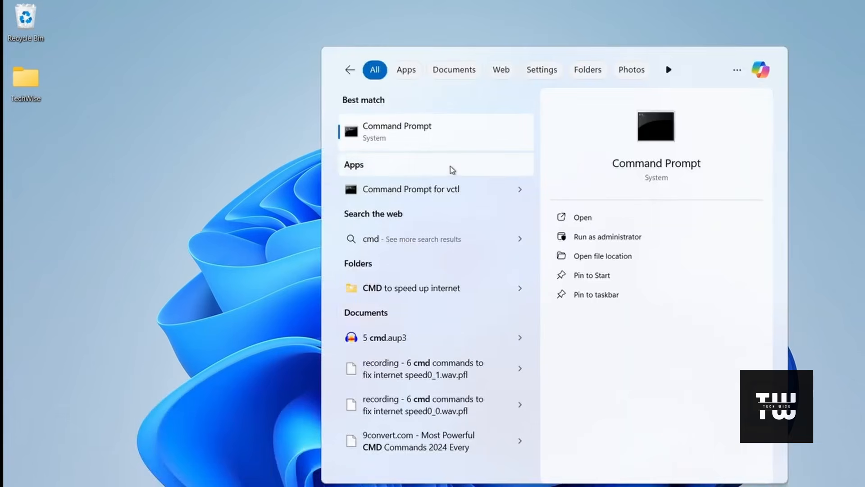
{"action": "right_click", "coordinate": [449, 143]}
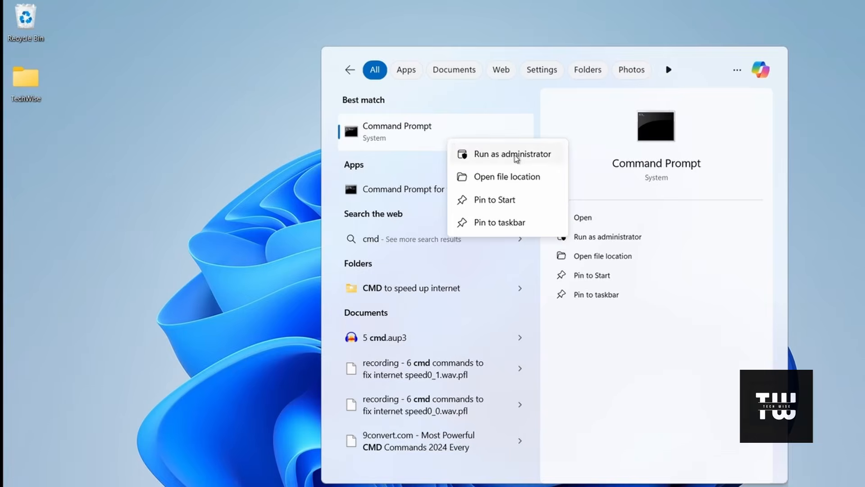
{"action": "left_click", "coordinate": [516, 156]}
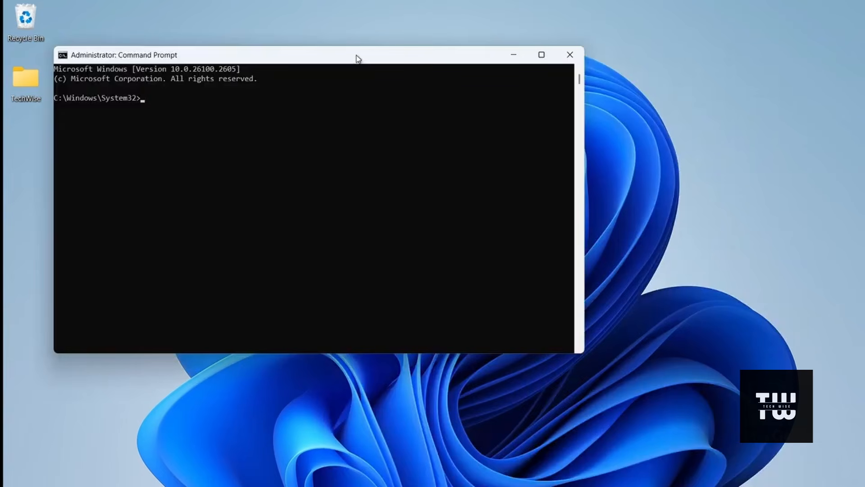
{"action": "left_click_drag", "start_coordinate": [356, 56], "coordinate": [310, 12]}
Step: Copy "bcdedit /set hypervisorlaunchtype off" from the Notepad notes, run it in the elevated Command Prompt and close the prompt
{"action": "left_click", "coordinate": [541, 486]}
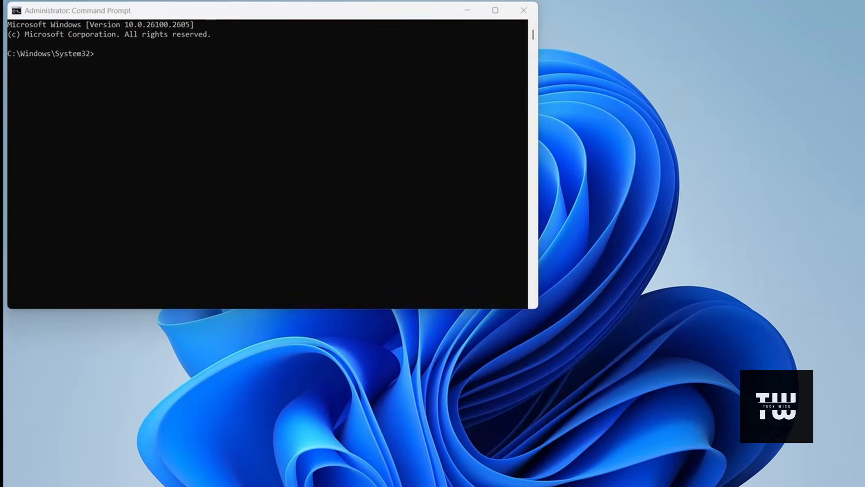
{"action": "triple_click", "coordinate": [390, 169]}
{"action": "right_click", "coordinate": [390, 170]}
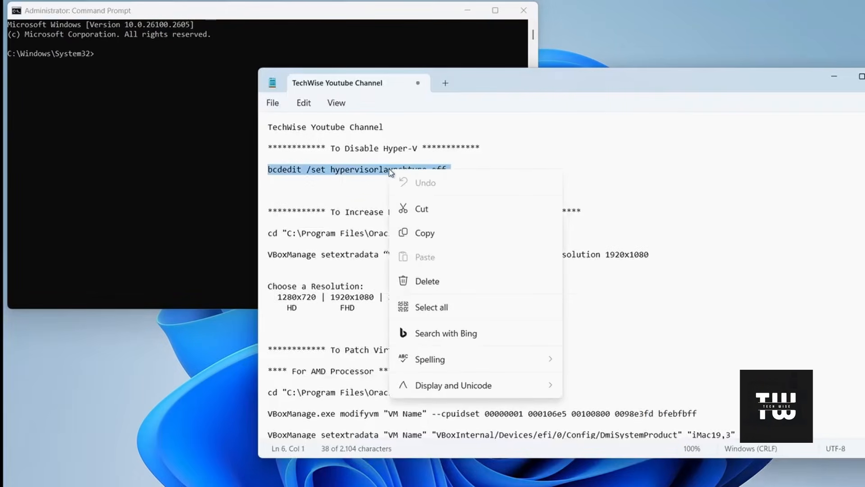
{"action": "left_click", "coordinate": [424, 233]}
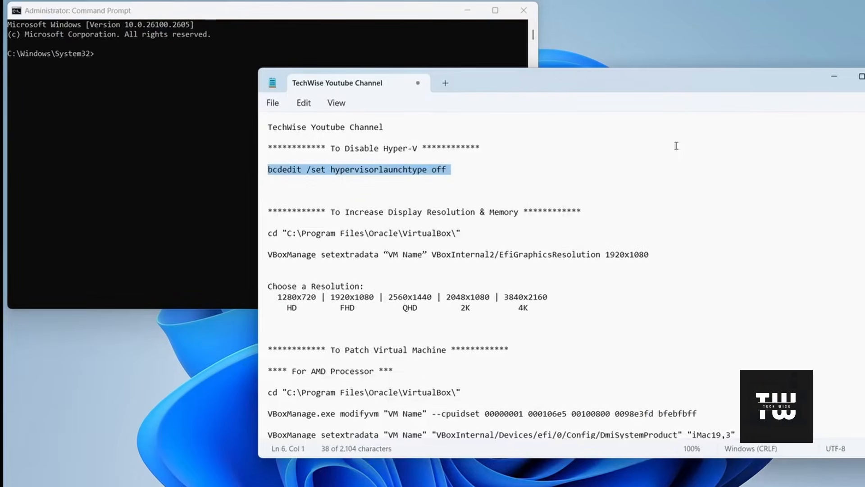
{"action": "left_click", "coordinate": [834, 78]}
{"action": "key", "text": "ctrl+v"}
{"action": "key", "text": "Return"}
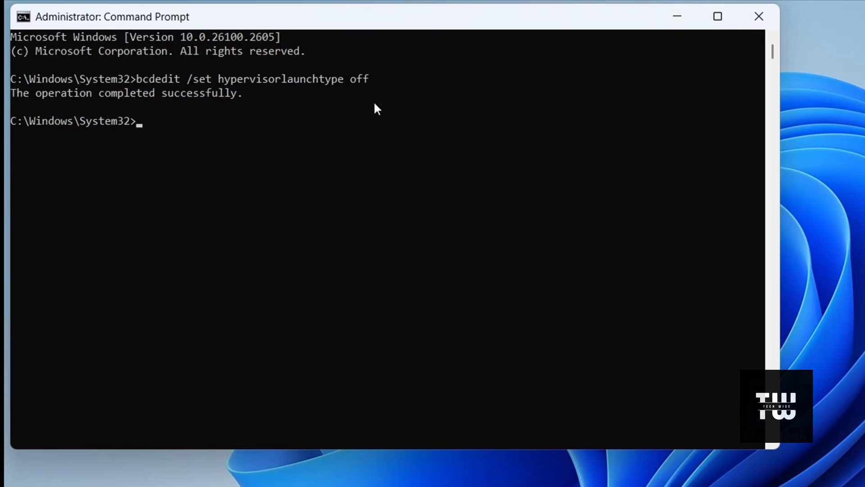
{"action": "left_click_drag", "start_coordinate": [12, 93], "coordinate": [212, 97]}
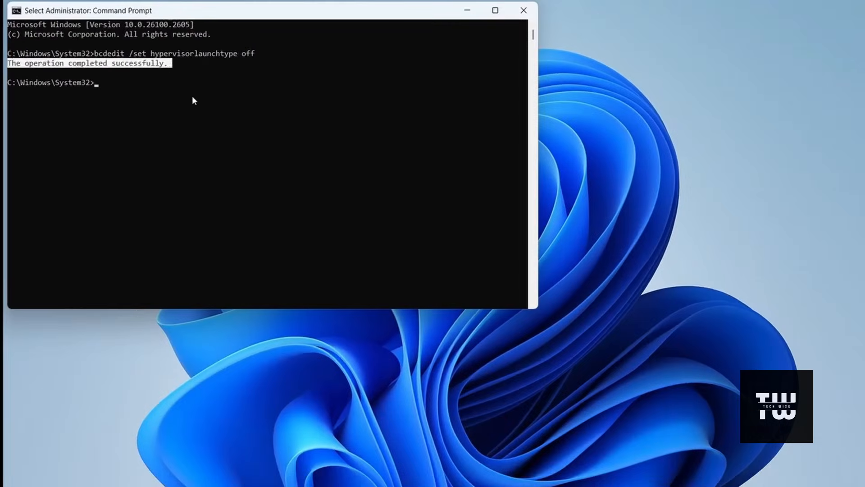
{"action": "right_click", "coordinate": [193, 100]}
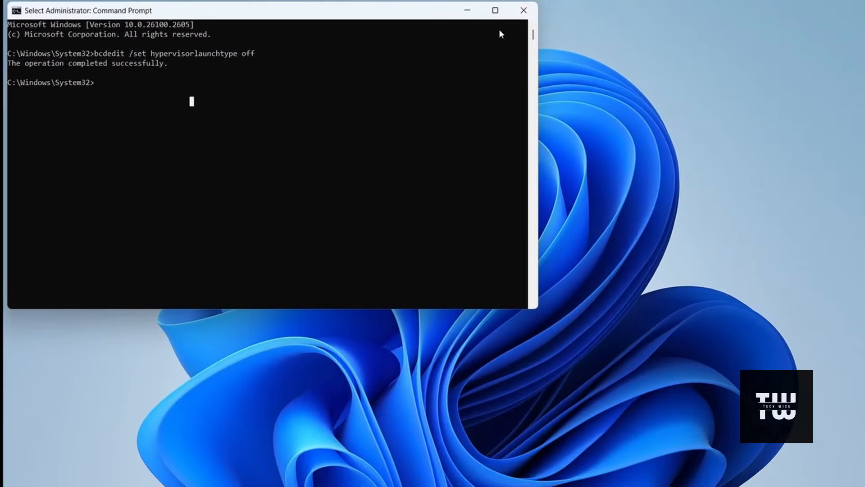
{"action": "left_click", "coordinate": [524, 10]}
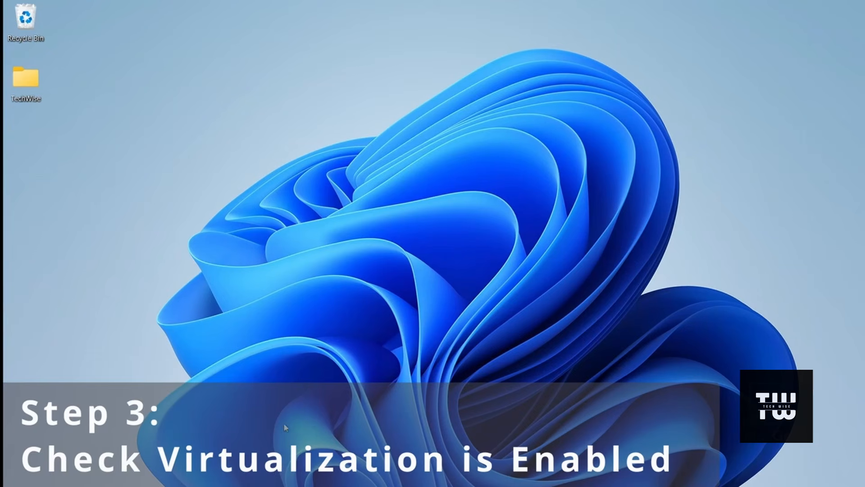
Step: Check the Virtualization status in Task Manager's CPU performance details, and close Task Manager
{"action": "right_click", "coordinate": [270, 485]}
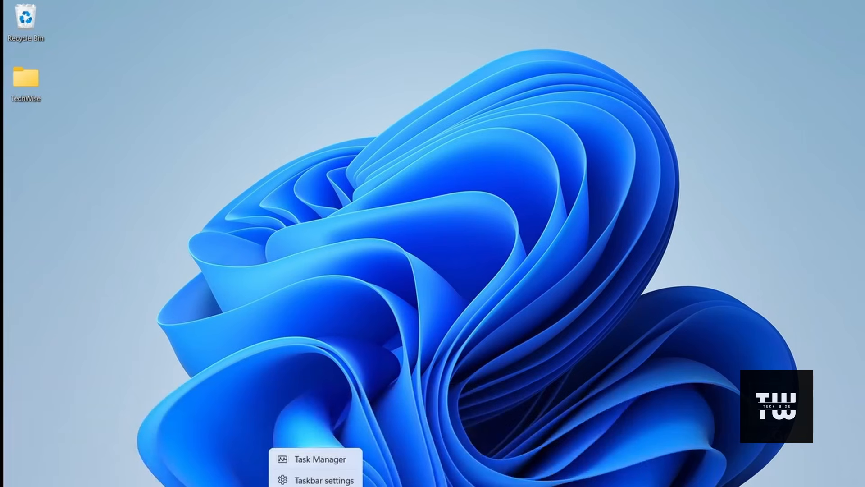
{"action": "left_click", "coordinate": [318, 459]}
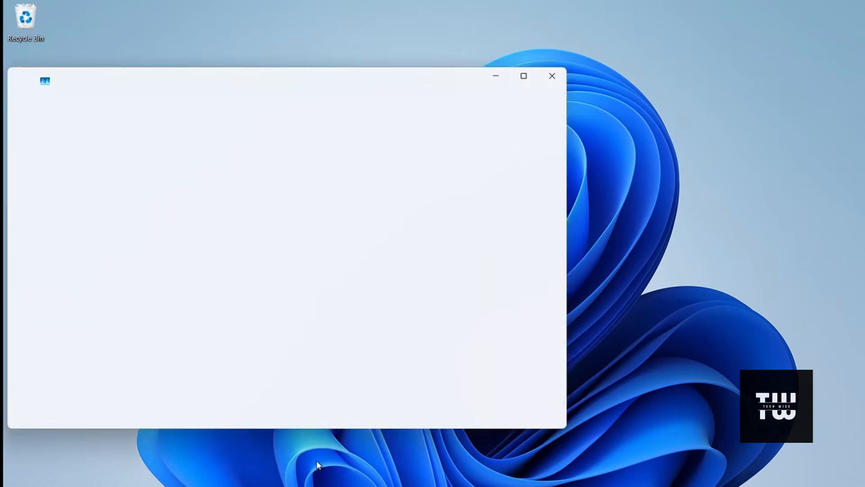
{"action": "left_click", "coordinate": [88, 163]}
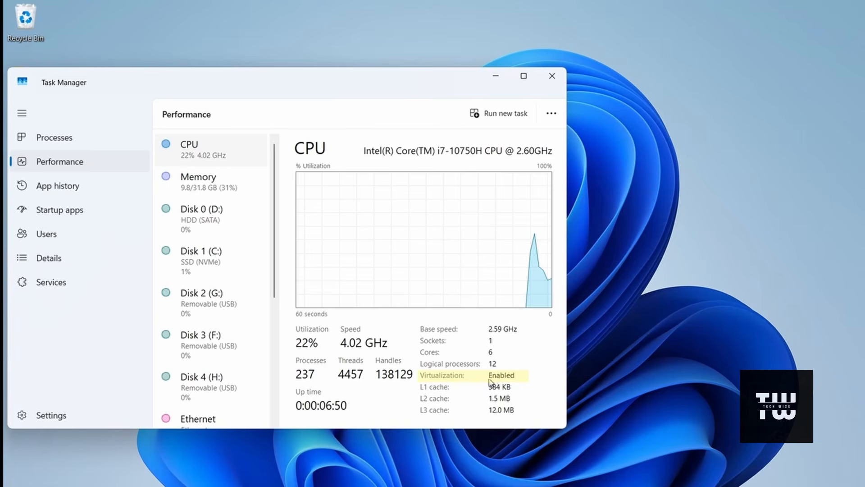
{"action": "left_click", "coordinate": [552, 76]}
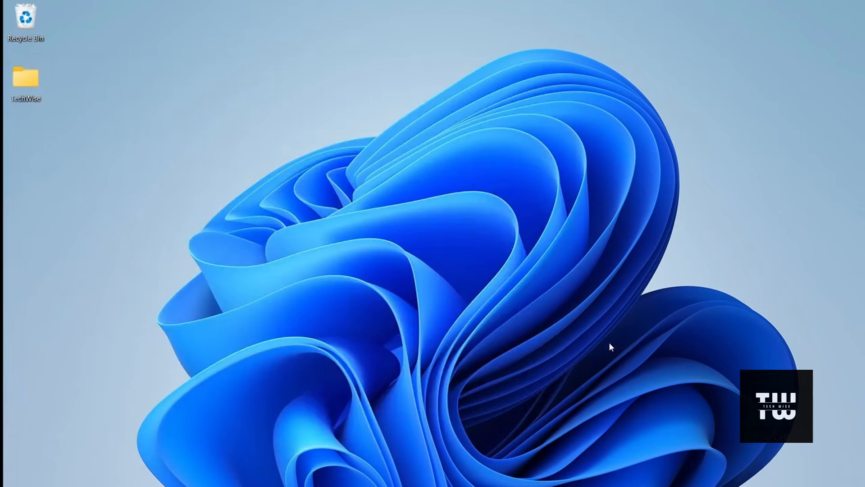
Step: Restart the computer to apply the Memory integrity and Hyper-V changes
{"action": "key", "text": "super"}
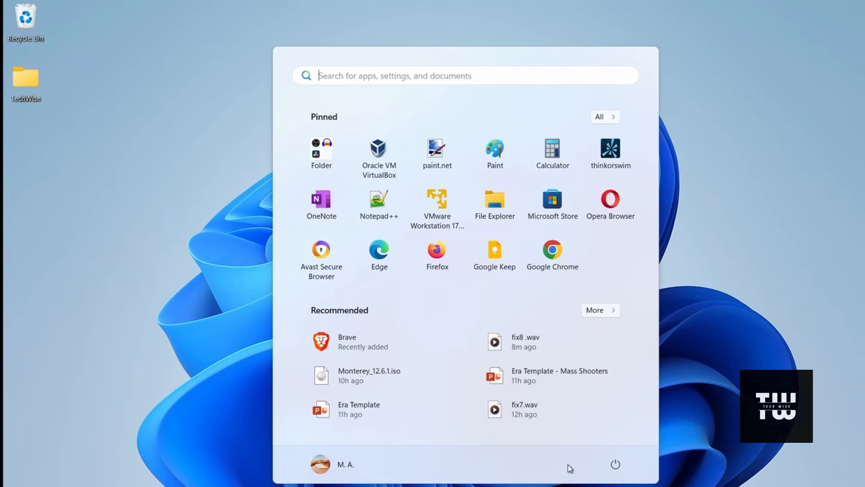
{"action": "left_click", "coordinate": [616, 463]}
{"action": "left_click", "coordinate": [617, 440]}
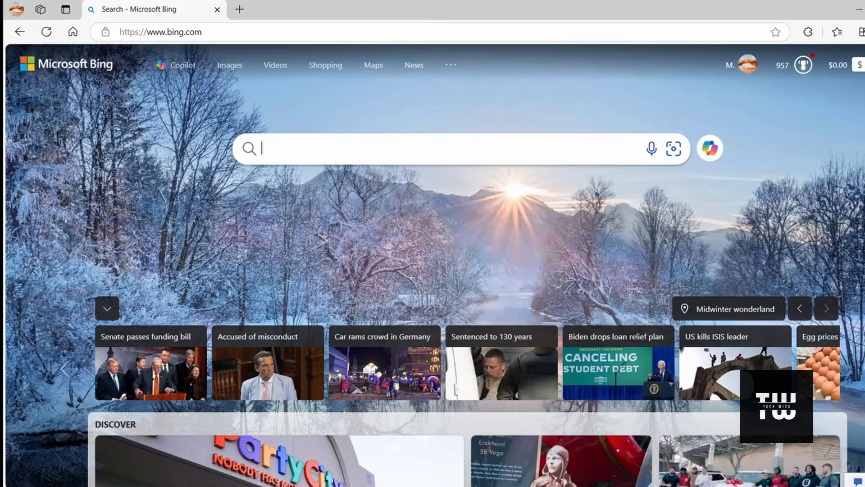
Step: Search Bing in the browser for "macOS ISO download" and open the Internet Archive's macOS ISO result
{"action": "left_click", "coordinate": [427, 151]}
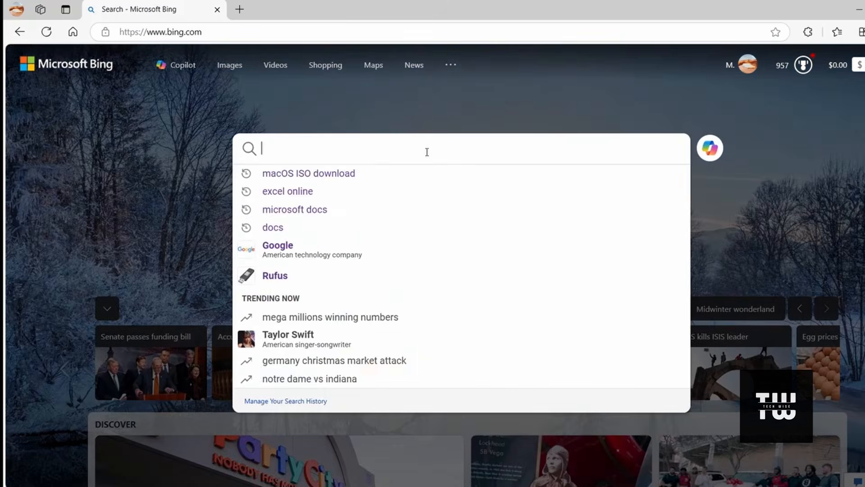
{"action": "key", "text": "ctrl+v"}
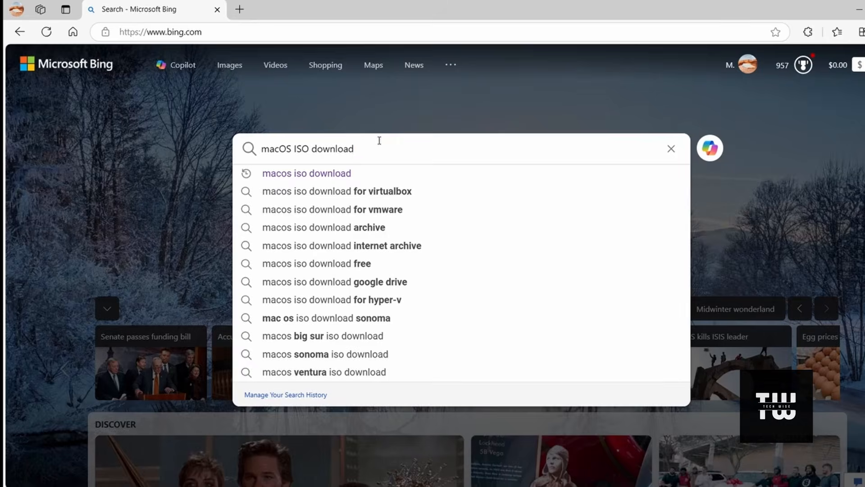
{"action": "key", "text": "Return"}
{"action": "scroll", "coordinate": [430, 208], "scroll_direction": "down", "scroll_amount": 10}
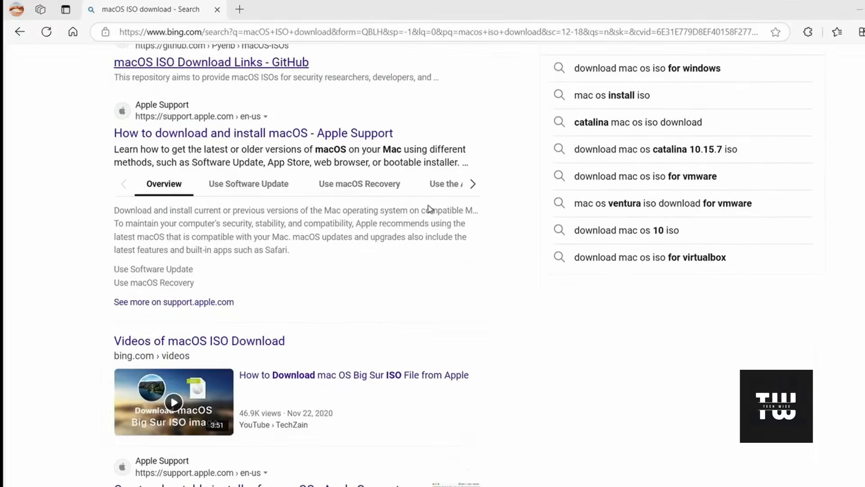
{"action": "scroll", "coordinate": [430, 209], "scroll_direction": "down", "scroll_amount": 8}
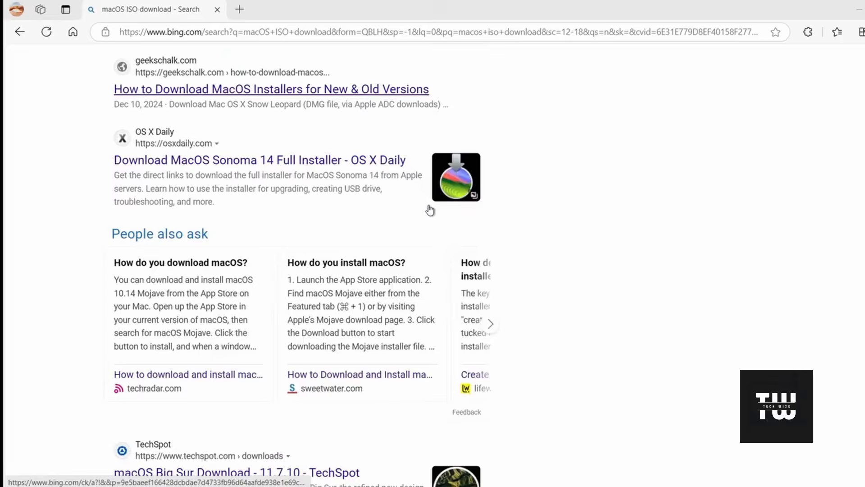
{"action": "scroll", "coordinate": [430, 208], "scroll_direction": "down", "scroll_amount": 7}
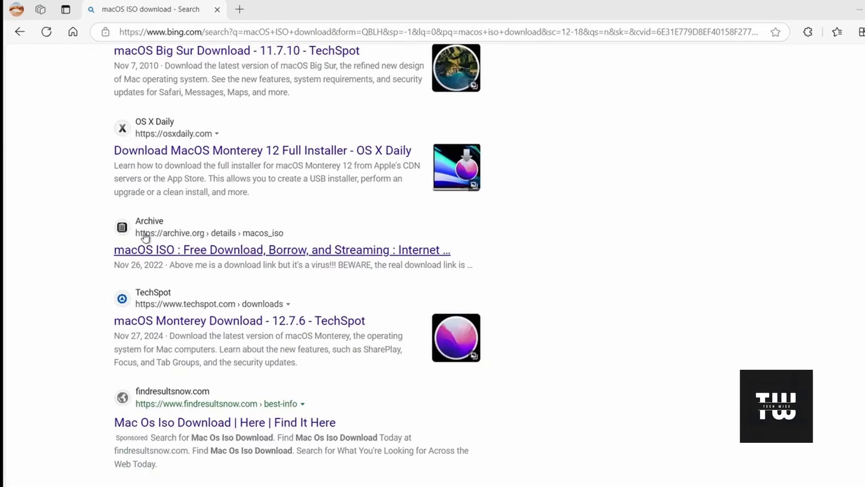
{"action": "left_click", "coordinate": [216, 252]}
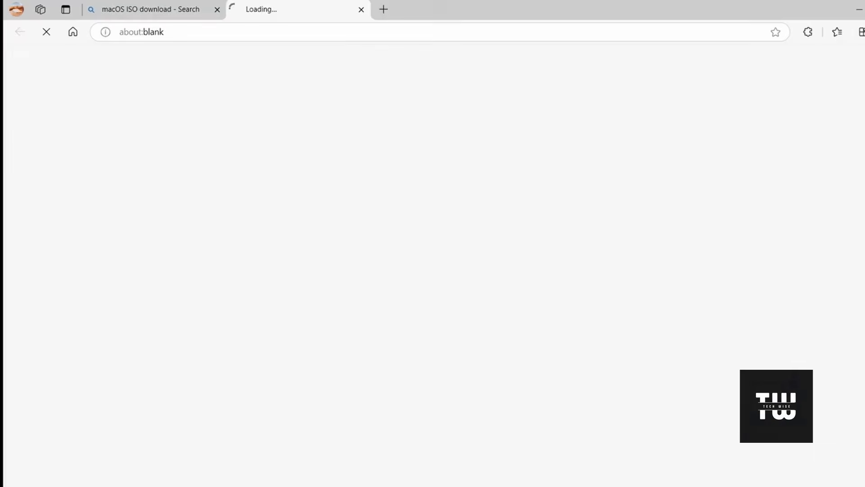
Step: Expand the ISO image files in the download options of the archive's macOS ISO page
{"action": "scroll", "coordinate": [586, 201], "scroll_direction": "down", "scroll_amount": 8}
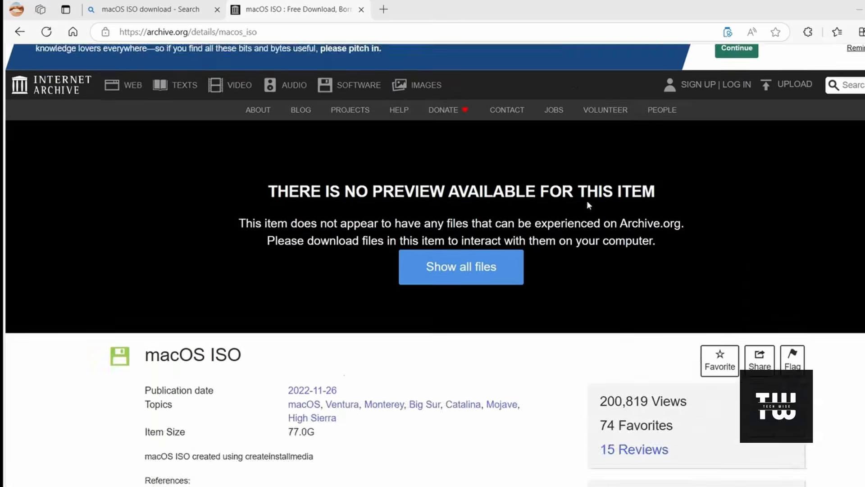
{"action": "scroll", "coordinate": [588, 204], "scroll_direction": "down", "scroll_amount": 3}
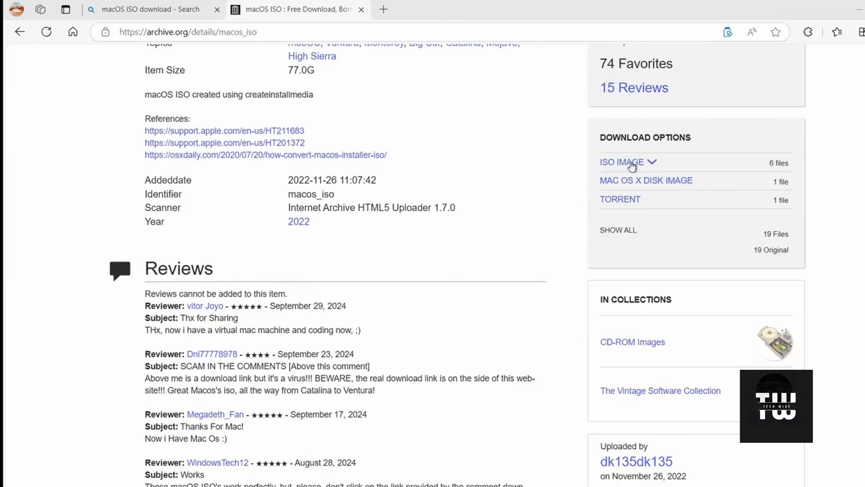
{"action": "left_click", "coordinate": [654, 165]}
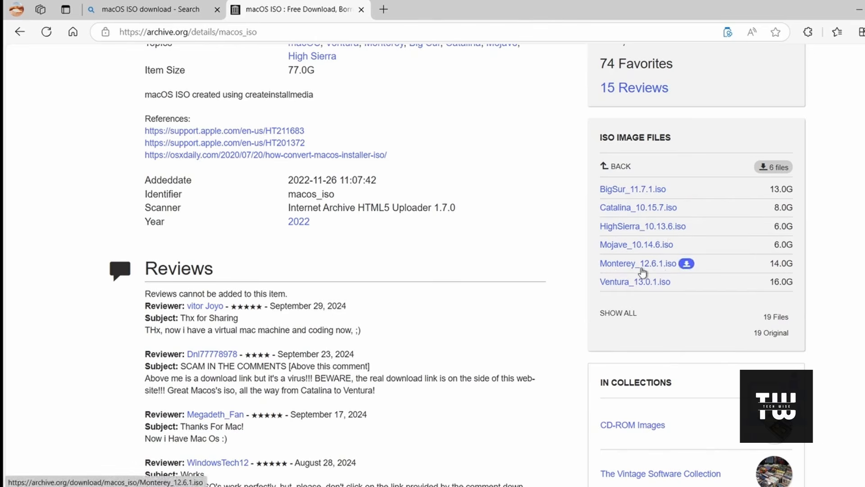
Step: Download Monterey_12.6.1.iso from the archive's ISO image files
{"action": "left_click", "coordinate": [686, 266]}
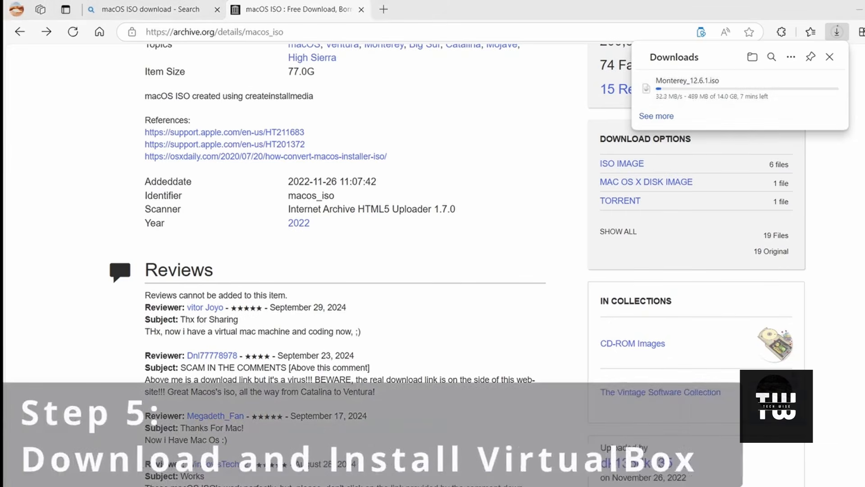
Step: Search the web in a new browser tab for "VirtualBox download" and open the VirtualBox.org download page
{"action": "left_click", "coordinate": [383, 9]}
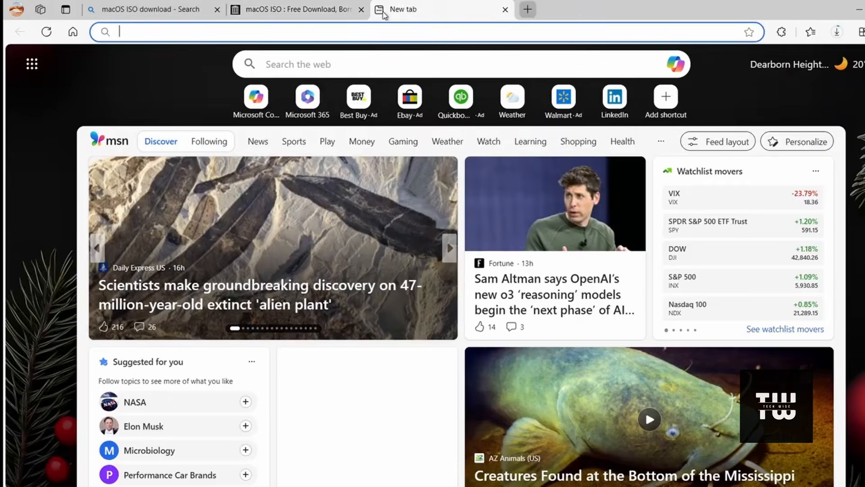
{"action": "left_click", "coordinate": [388, 70]}
{"action": "type", "text": "VirtualBox download"}
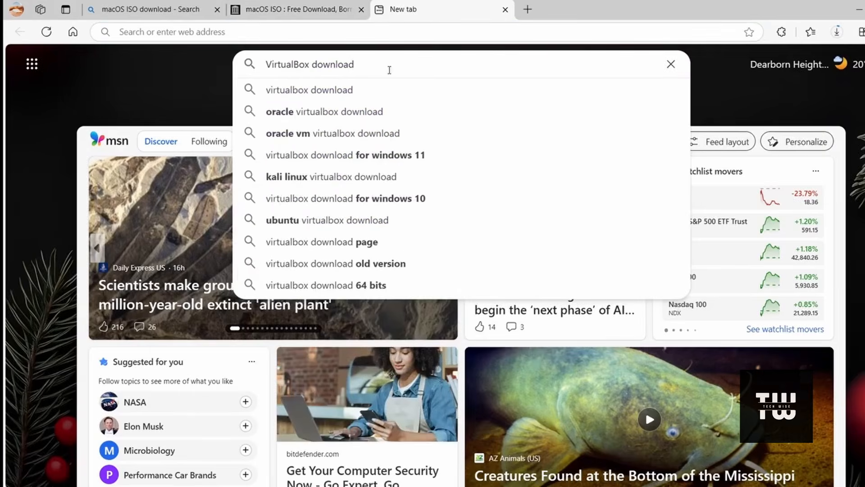
{"action": "key", "text": "Return"}
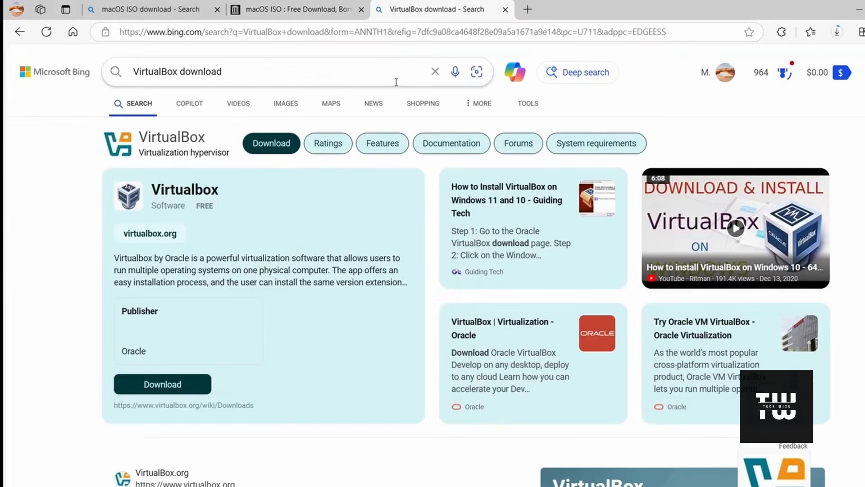
{"action": "scroll", "coordinate": [247, 182], "scroll_direction": "down", "scroll_amount": 5}
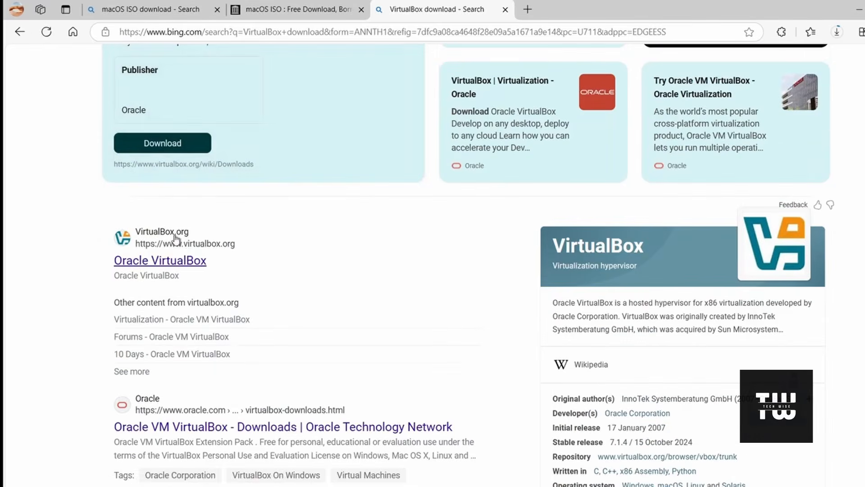
{"action": "left_click", "coordinate": [180, 261]}
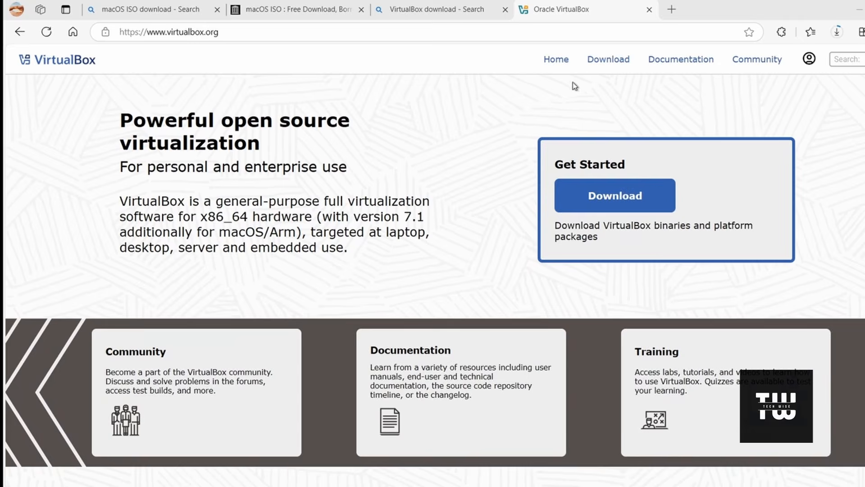
{"action": "left_click", "coordinate": [609, 61]}
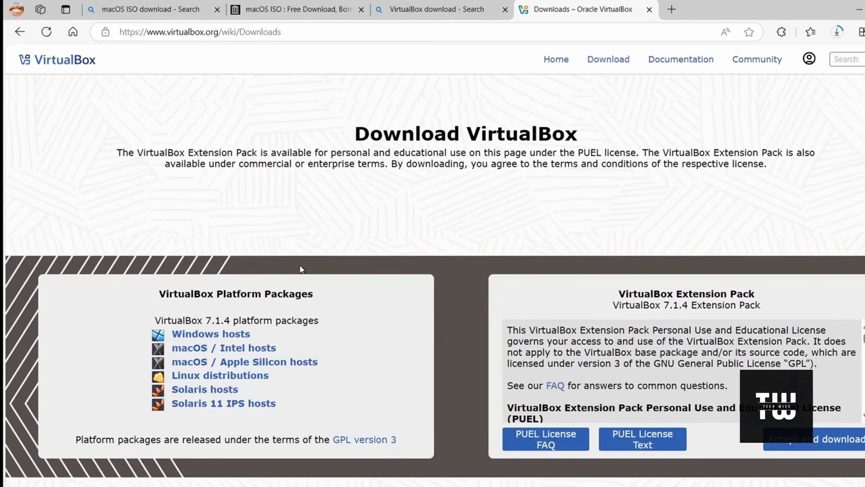
Step: Download the Windows hosts installer of VirtualBox 7.0.22 from the older 7.0 builds
{"action": "scroll", "coordinate": [306, 257], "scroll_direction": "down", "scroll_amount": 1}
{"action": "scroll", "coordinate": [299, 253], "scroll_direction": "up", "scroll_amount": 1}
{"action": "scroll", "coordinate": [359, 236], "scroll_direction": "down", "scroll_amount": 6}
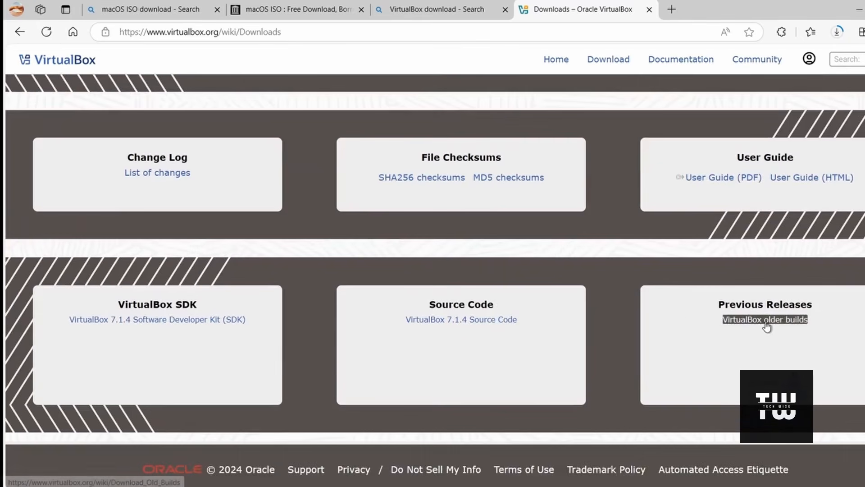
{"action": "left_click", "coordinate": [768, 321]}
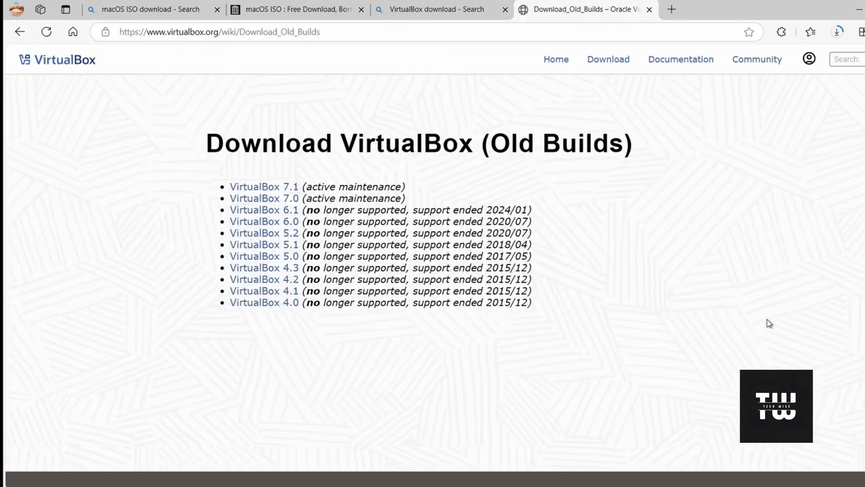
{"action": "left_click", "coordinate": [279, 200]}
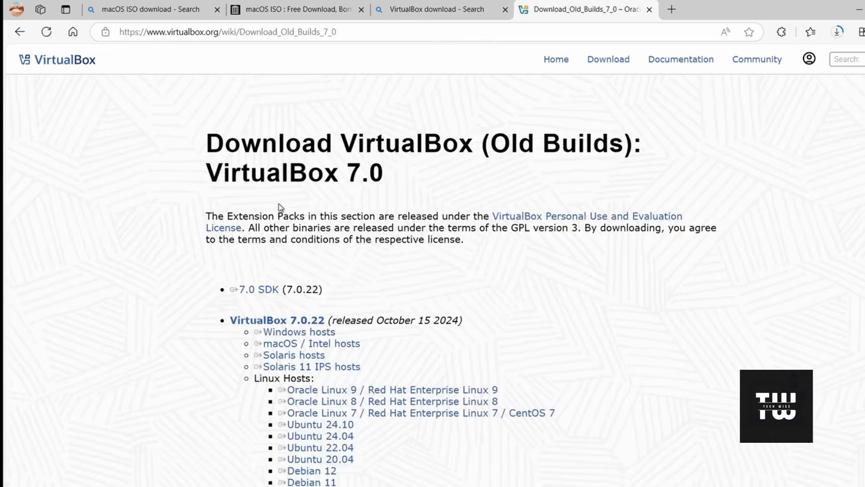
{"action": "scroll", "coordinate": [282, 212], "scroll_direction": "down", "scroll_amount": 1}
{"action": "left_click", "coordinate": [314, 274]}
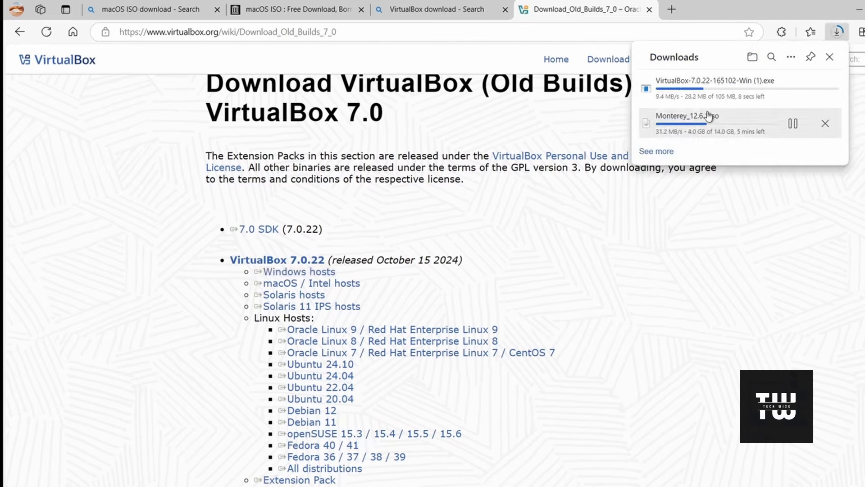
{"action": "mouse_move", "coordinate": [713, 92]}
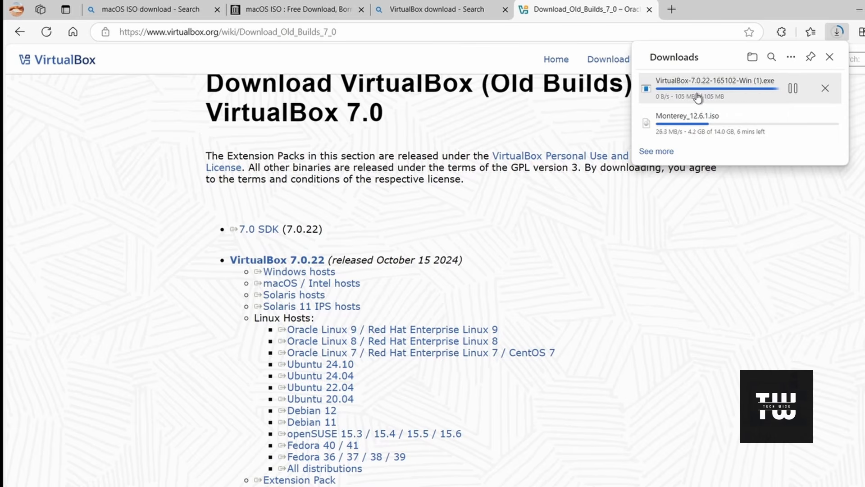
Step: Run the downloaded VirtualBox 7.0.22 installer from the Downloads folder and go through the setup wizard
{"action": "left_click", "coordinate": [793, 86]}
{"action": "left_click", "coordinate": [858, 13]}
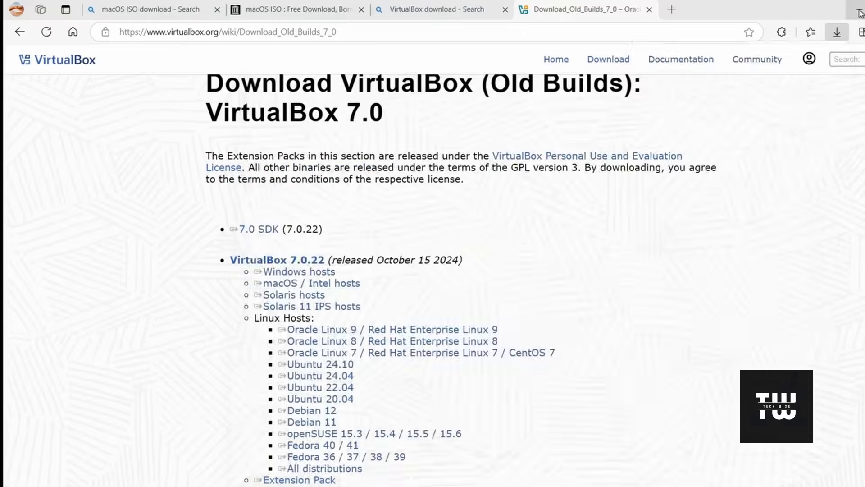
{"action": "left_click", "coordinate": [858, 14]}
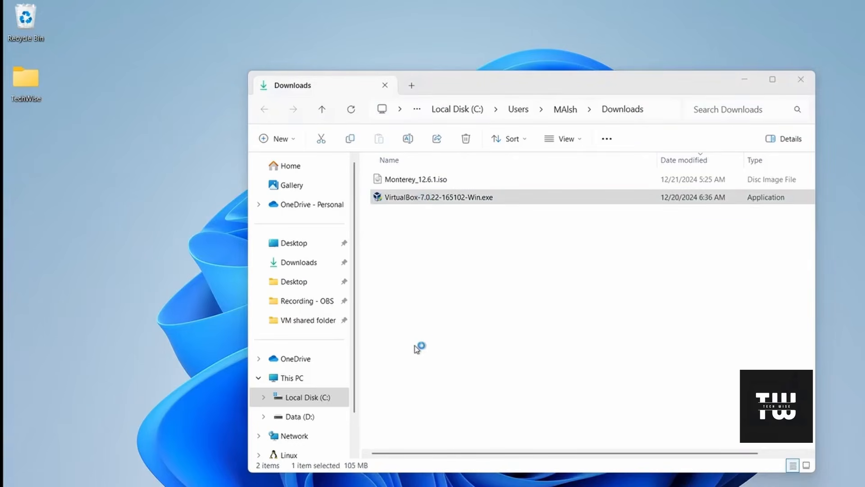
{"action": "left_click", "coordinate": [745, 80]}
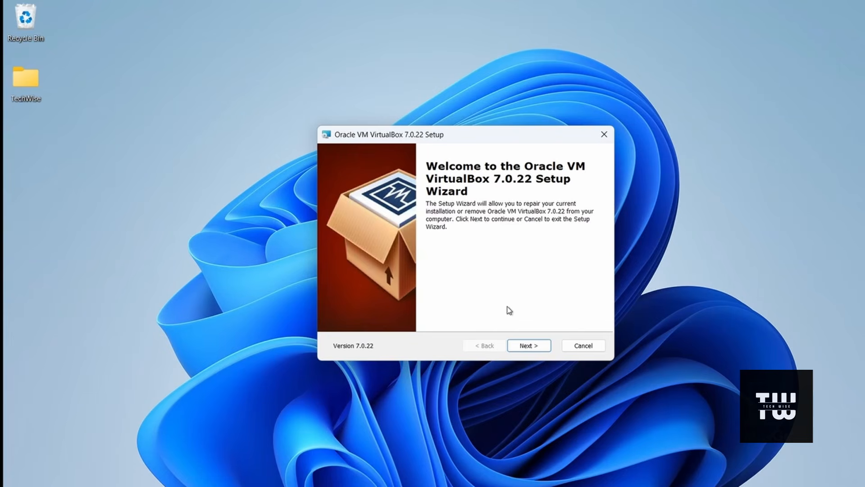
{"action": "left_click", "coordinate": [534, 348]}
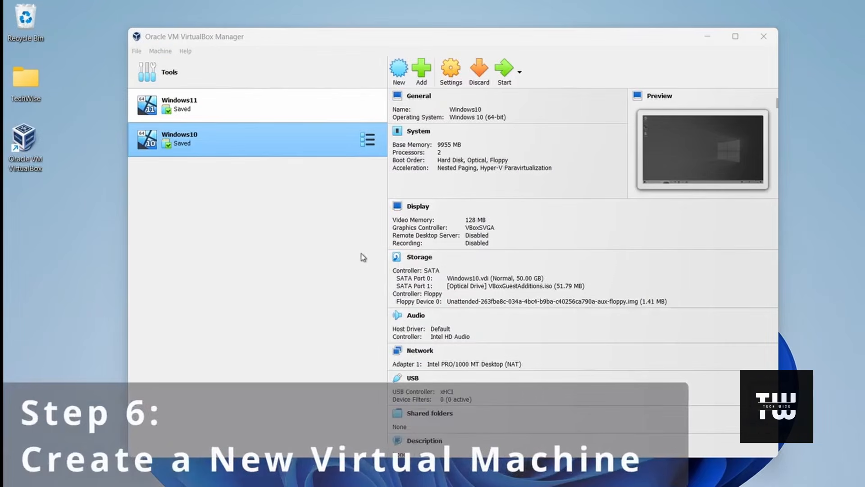
Step: Start a new virtual machine named macOS with Monterey_12.6.1.iso from the Downloads folder as its ISO image
{"action": "left_click", "coordinate": [398, 75]}
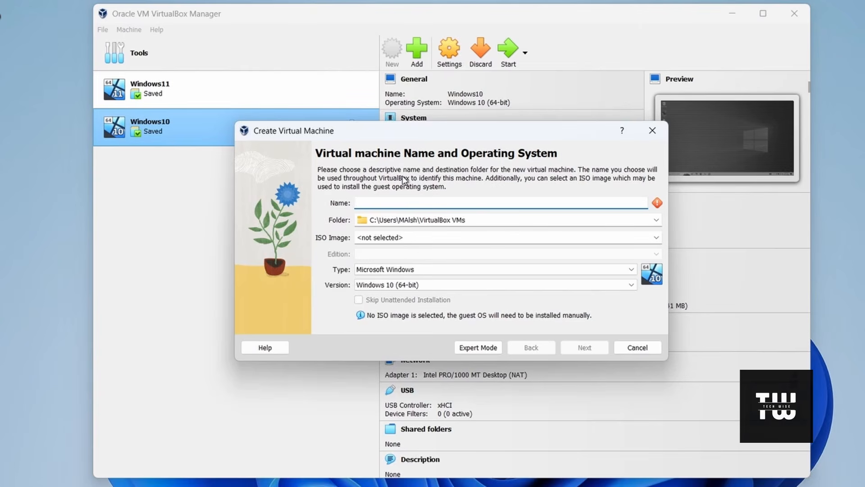
{"action": "type", "text": "macOS"}
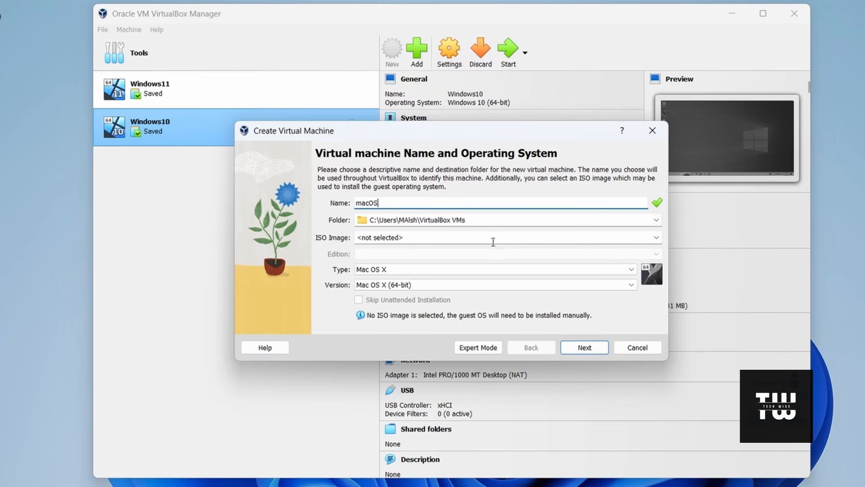
{"action": "left_click", "coordinate": [656, 239]}
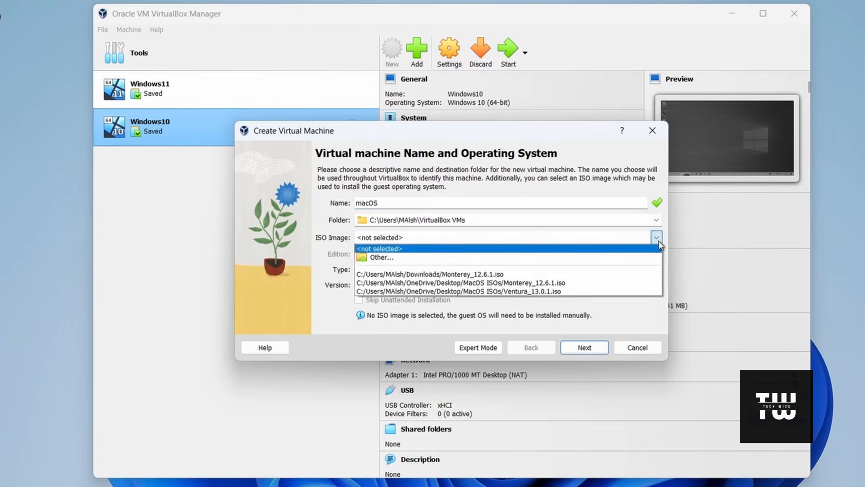
{"action": "left_click", "coordinate": [454, 257]}
{"action": "left_click", "coordinate": [327, 175]}
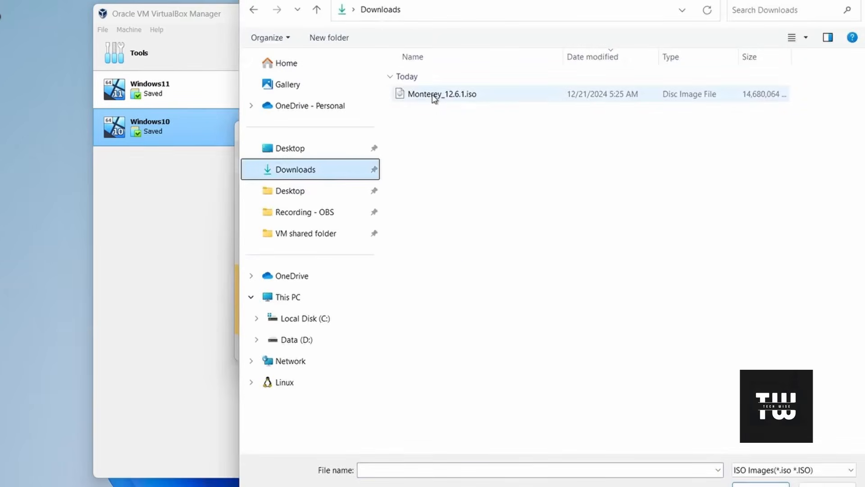
{"action": "left_click", "coordinate": [459, 94]}
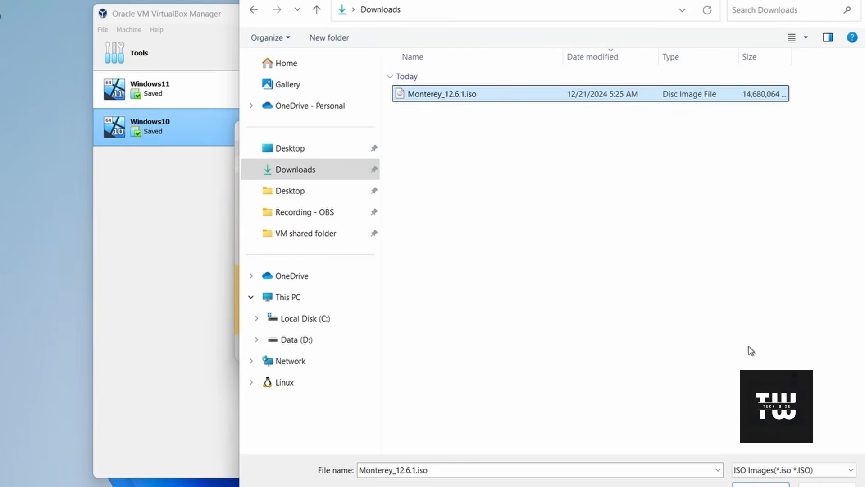
{"action": "left_click", "coordinate": [758, 485]}
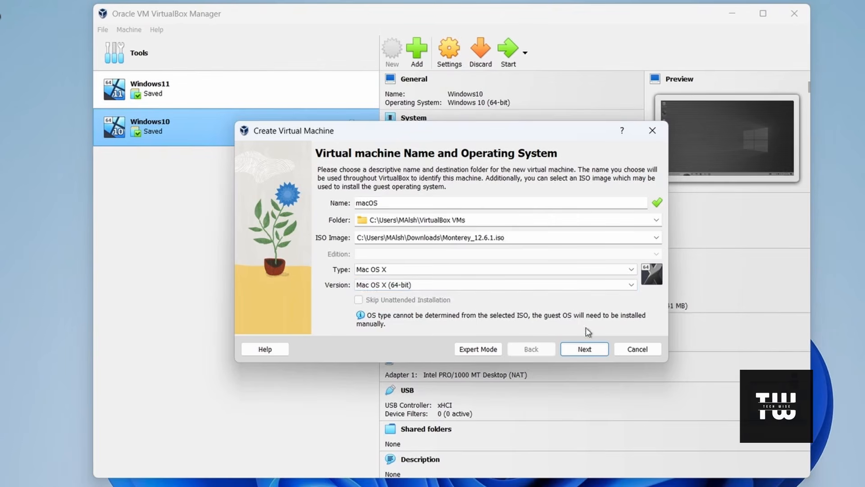
{"action": "left_click", "coordinate": [586, 351]}
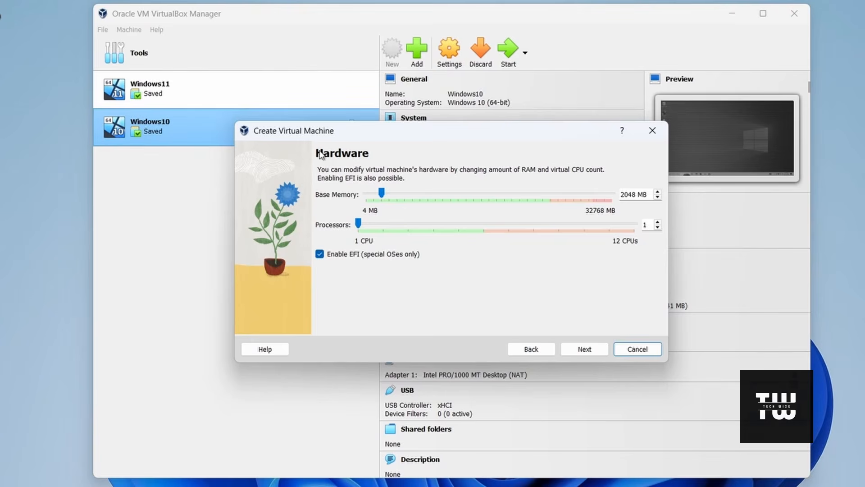
Step: Set the new virtual machine's base memory to 16384 MB
{"action": "left_click_drag", "start_coordinate": [385, 192], "coordinate": [403, 198]}
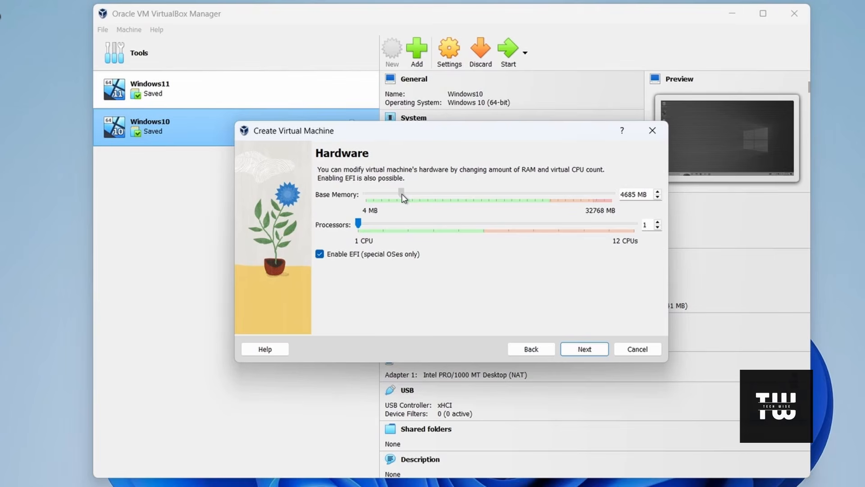
{"action": "left_click_drag", "start_coordinate": [404, 199], "coordinate": [487, 200]}
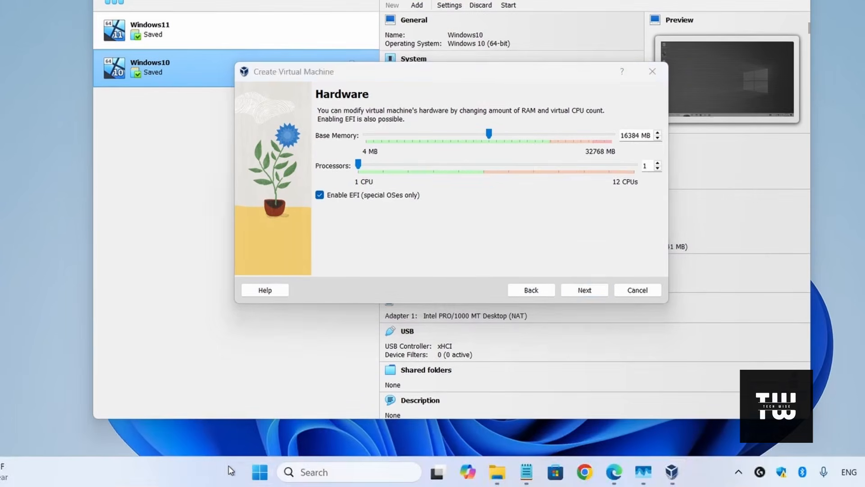
Step: Check the computer's total installed memory in Task Manager's performance details and minimize Task Manager
{"action": "right_click", "coordinate": [228, 466]}
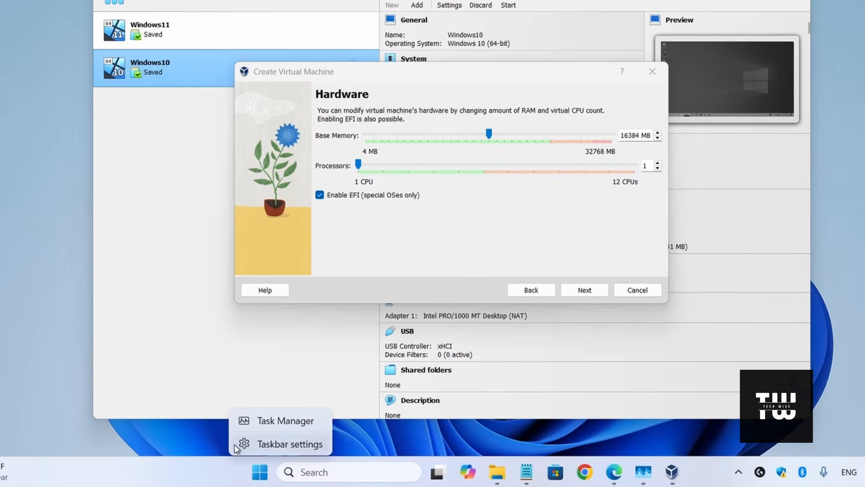
{"action": "left_click", "coordinate": [283, 422]}
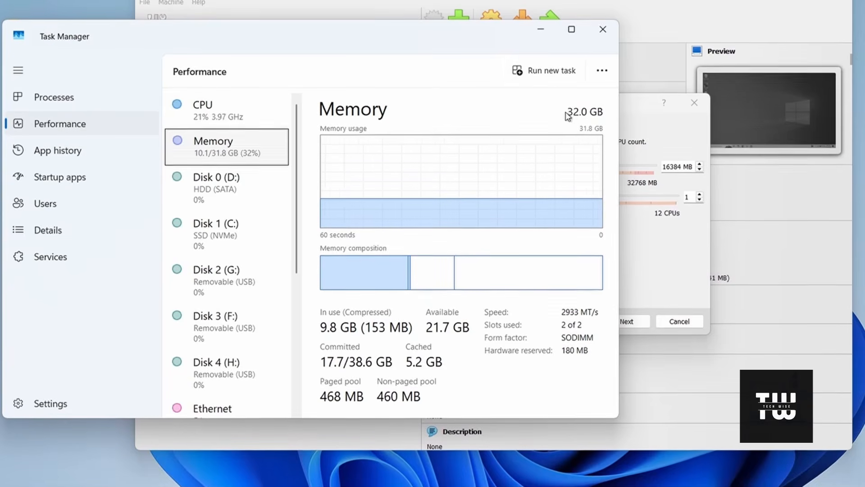
{"action": "left_click", "coordinate": [543, 32]}
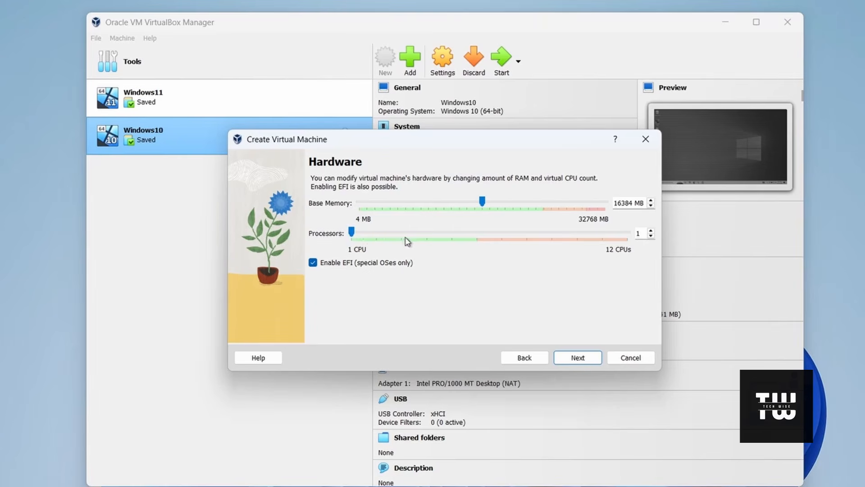
Step: Give the virtual machine a new 80 GB virtual hard disk and finish creating it
{"action": "left_click", "coordinate": [575, 357]}
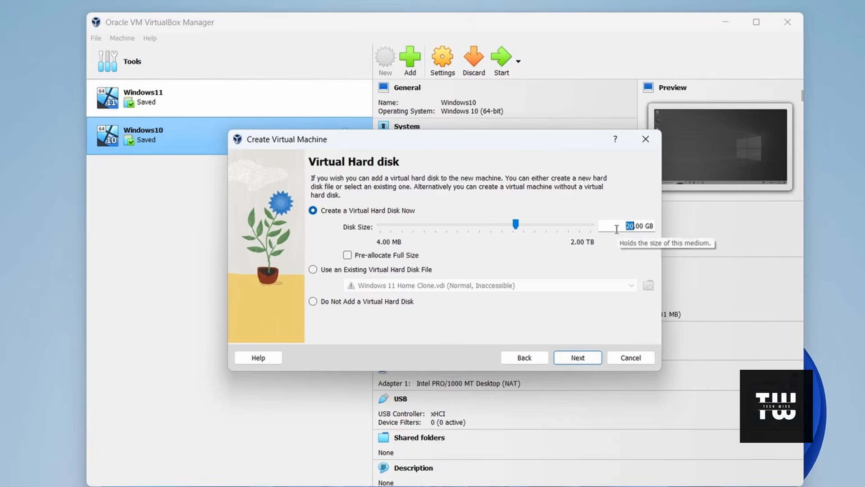
{"action": "type", "text": "80"}
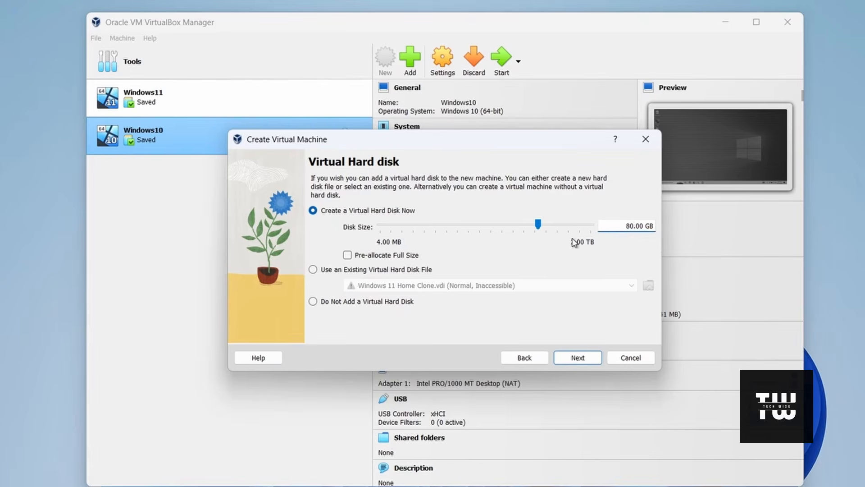
{"action": "left_click", "coordinate": [579, 358]}
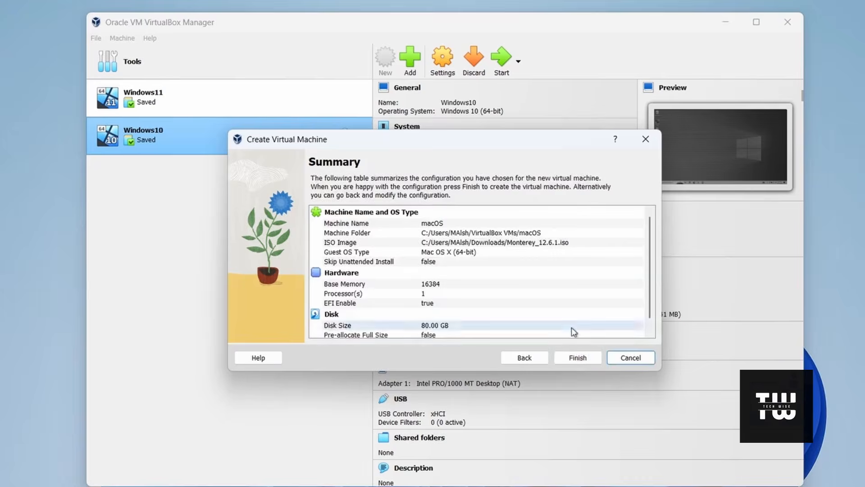
{"action": "left_click", "coordinate": [586, 357]}
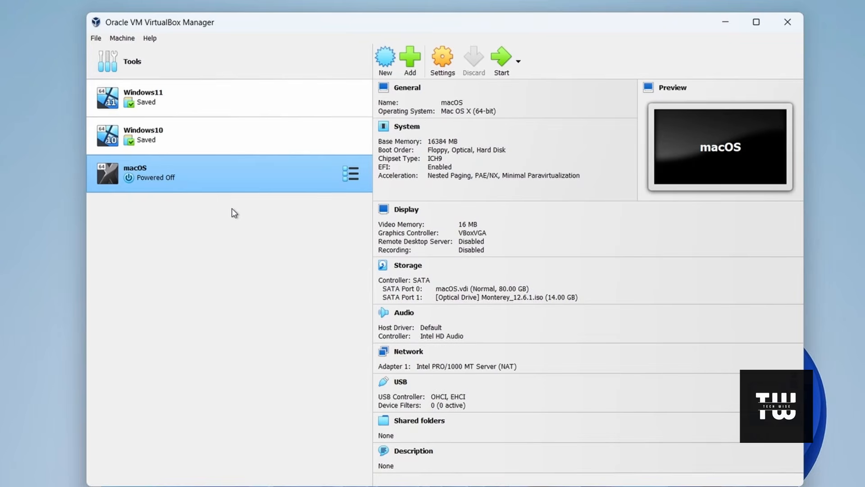
Step: In the macOS virtual machine's display settings, raise the video memory to 128 MB and enable 3D acceleration
{"action": "right_click", "coordinate": [236, 179]}
{"action": "left_click", "coordinate": [282, 187]}
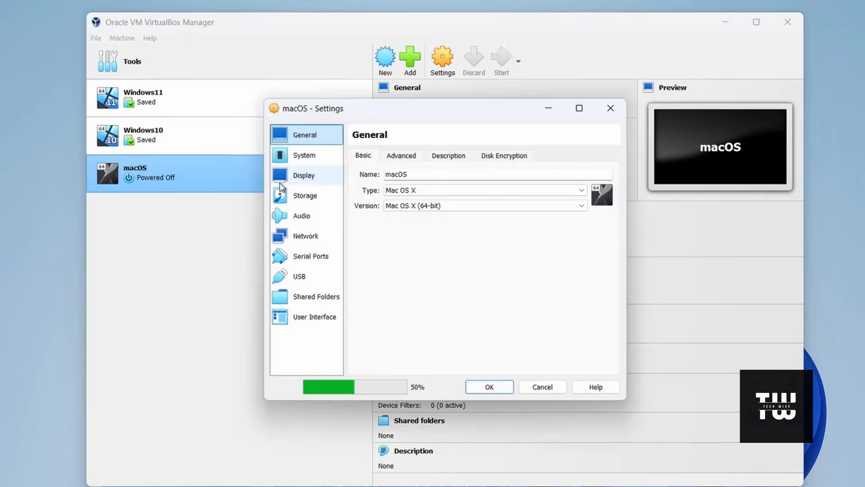
{"action": "left_click", "coordinate": [315, 162]}
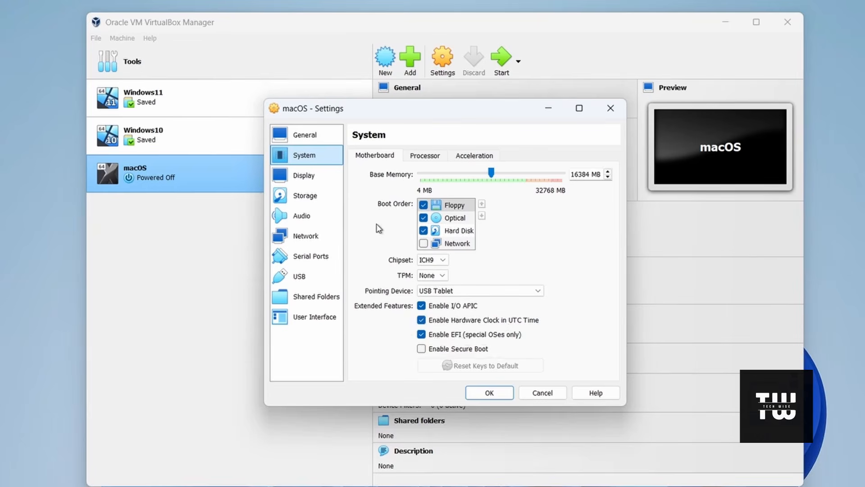
{"action": "left_click", "coordinate": [310, 175]}
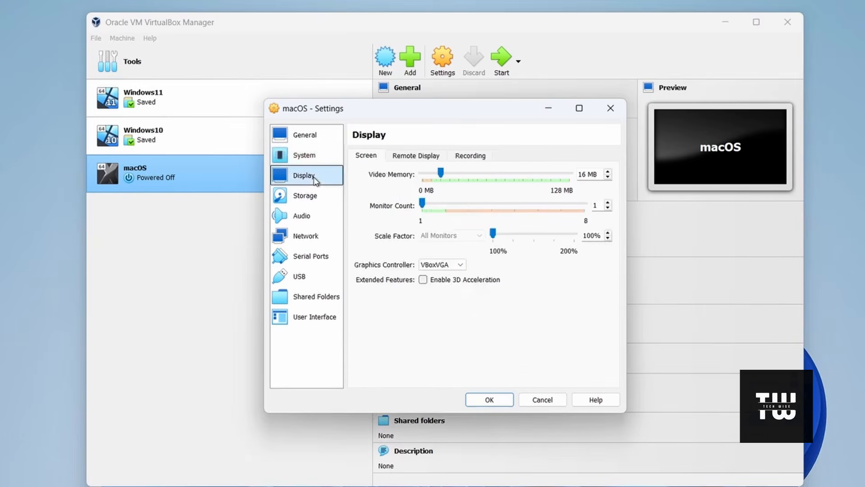
{"action": "left_click_drag", "start_coordinate": [442, 173], "coordinate": [579, 174]}
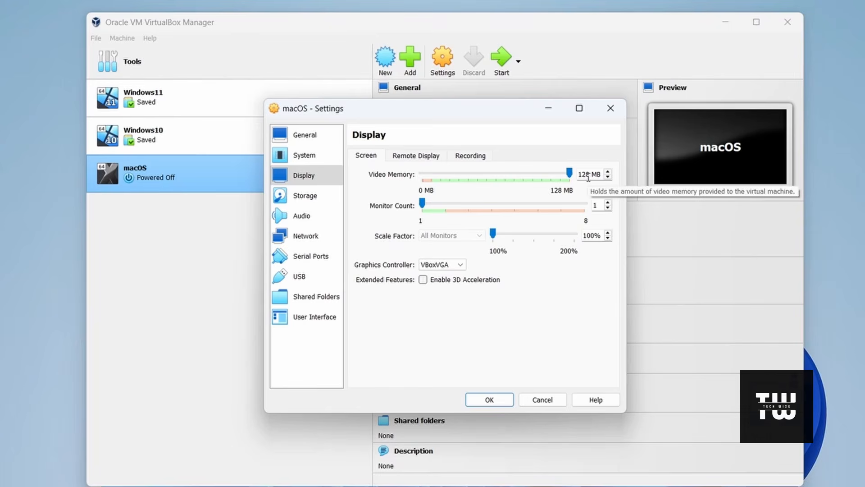
{"action": "left_click", "coordinate": [455, 282]}
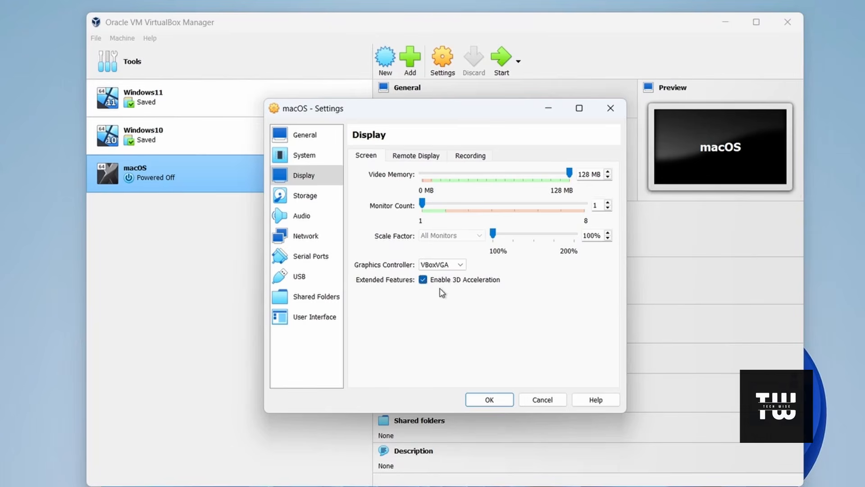
Step: Enable the macOS virtual machine's network Adapter 2 as a Bridged Adapter and save the settings
{"action": "left_click", "coordinate": [317, 242]}
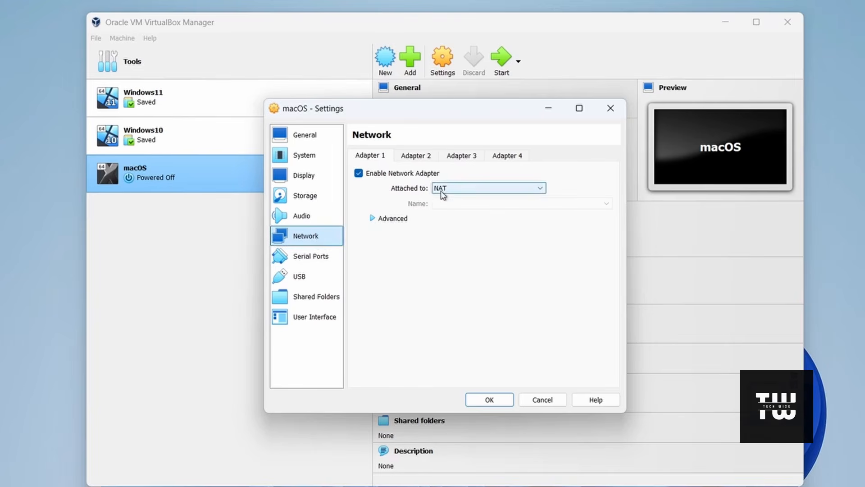
{"action": "left_click", "coordinate": [418, 156]}
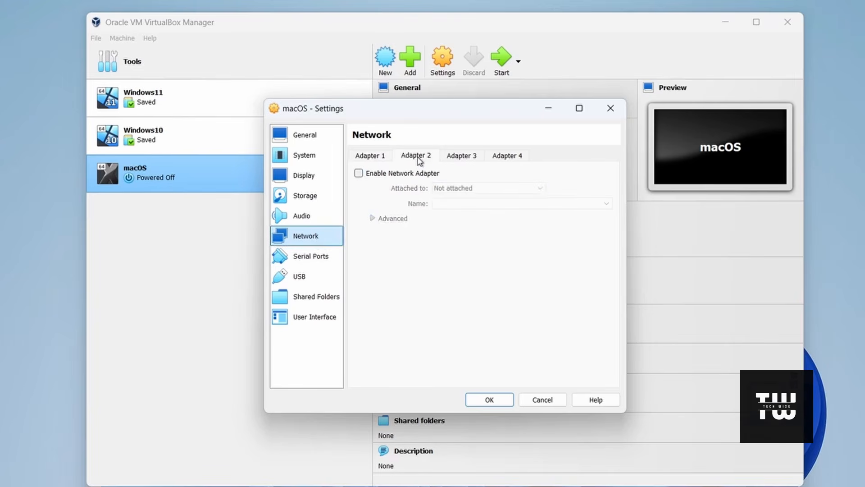
{"action": "left_click", "coordinate": [359, 174]}
{"action": "left_click", "coordinate": [469, 189]}
{"action": "left_click", "coordinate": [466, 207]}
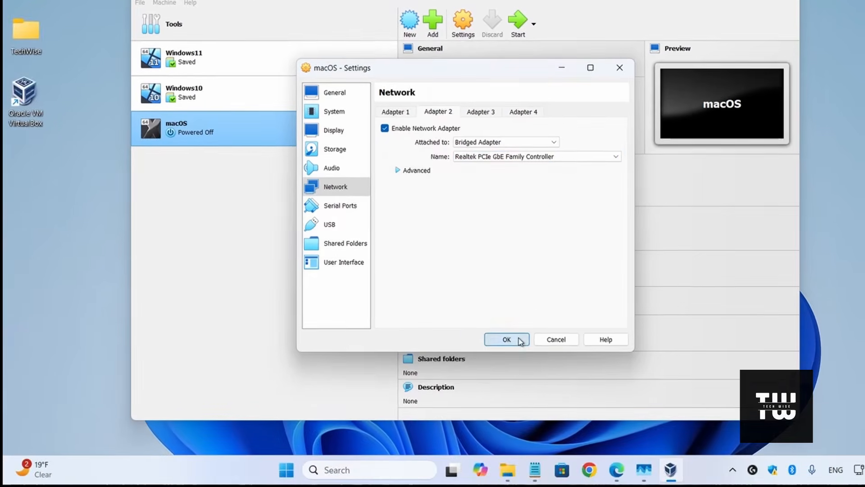
{"action": "left_click", "coordinate": [519, 339]}
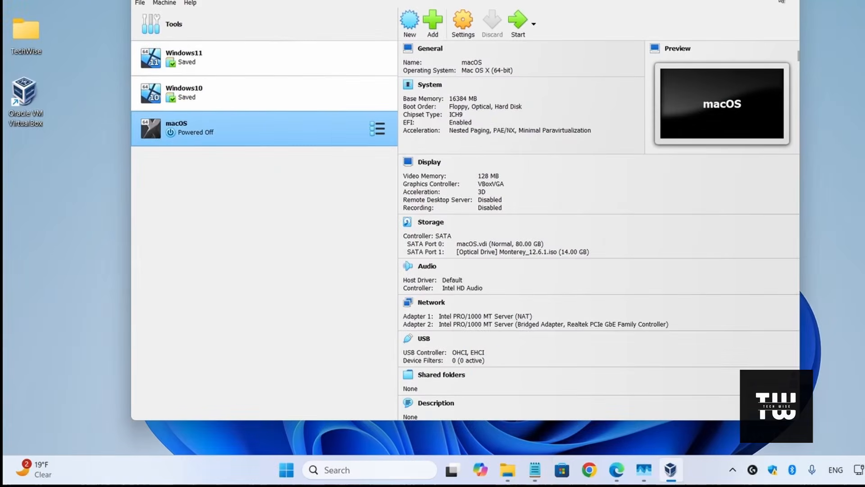
Step: Close VirtualBox, check the hidden tray icons for it, and open Command Prompt as administrator
{"action": "left_click", "coordinate": [782, 2]}
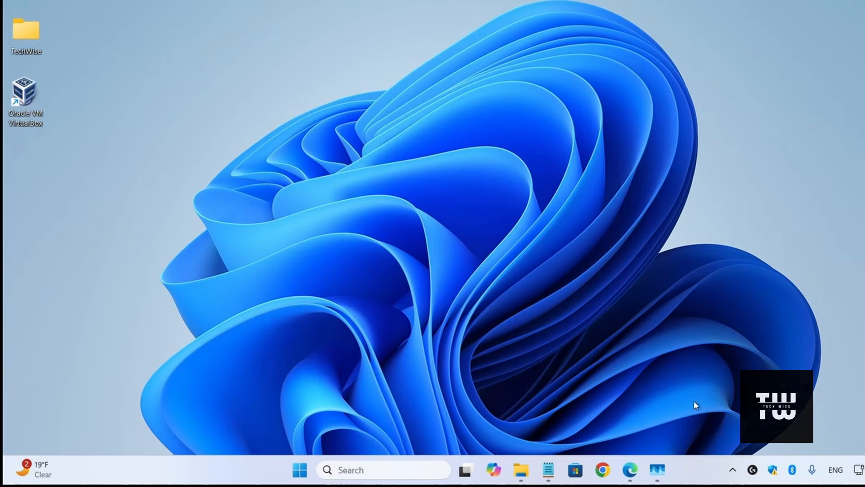
{"action": "left_click", "coordinate": [732, 470]}
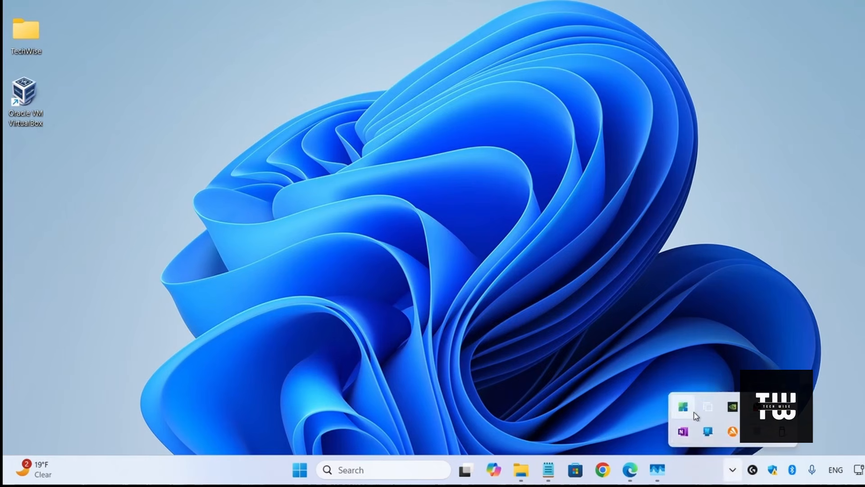
{"action": "left_click", "coordinate": [419, 471]}
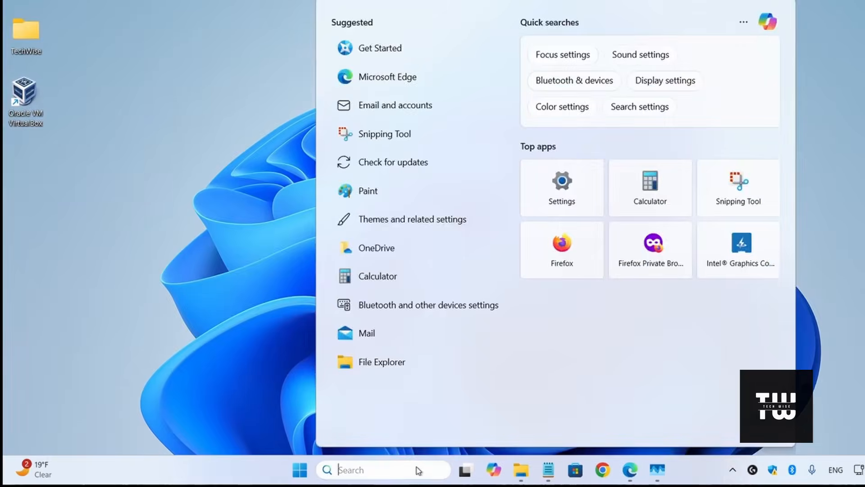
{"action": "type", "text": "cmd"}
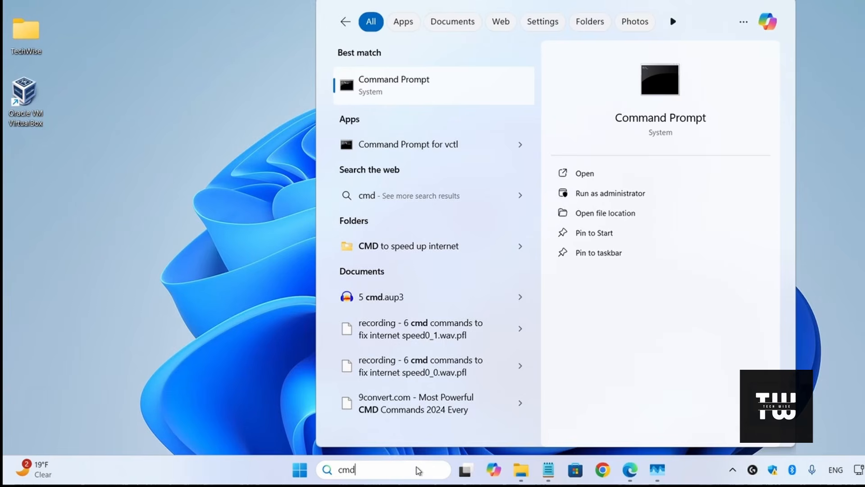
{"action": "right_click", "coordinate": [459, 92]}
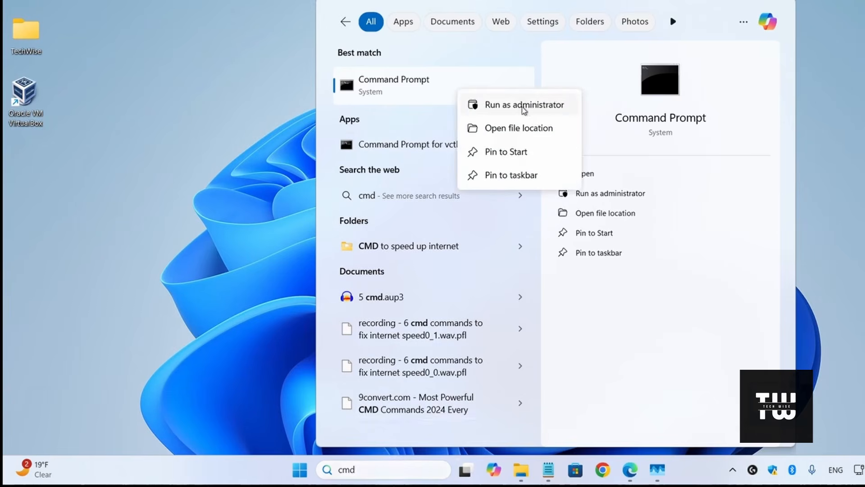
{"action": "left_click", "coordinate": [523, 108]}
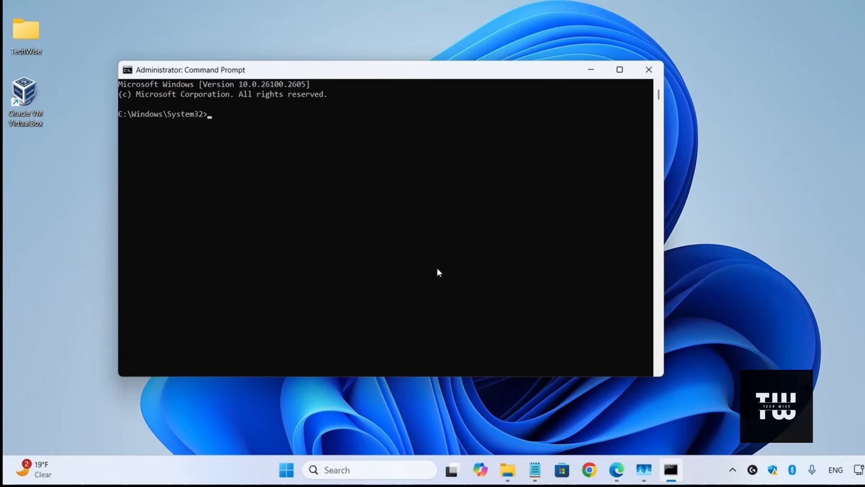
{"action": "left_click_drag", "start_coordinate": [443, 75], "coordinate": [334, 0]}
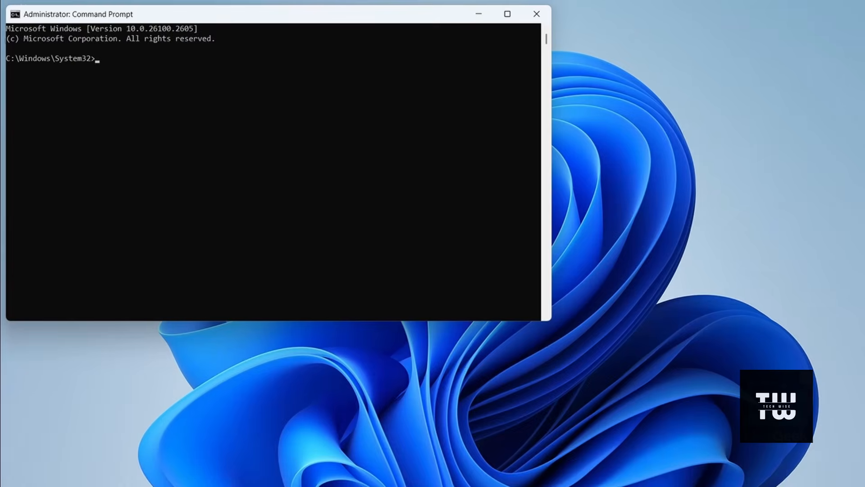
Step: Switch to the Notepad file with the AMD and Intel patch commands and replace every "VM Name" with "macOS"
{"action": "key", "text": "alt+Tab"}
{"action": "scroll", "coordinate": [512, 280], "scroll_direction": "down", "scroll_amount": 7}
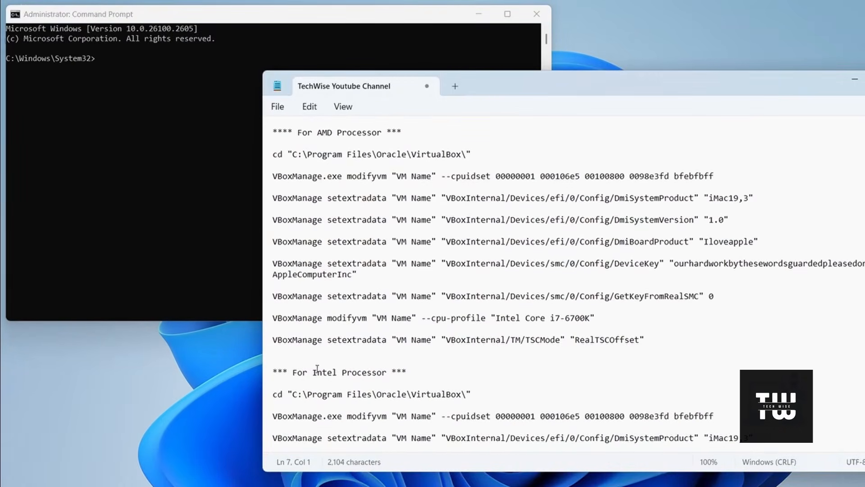
{"action": "left_click_drag", "start_coordinate": [292, 372], "coordinate": [386, 377]}
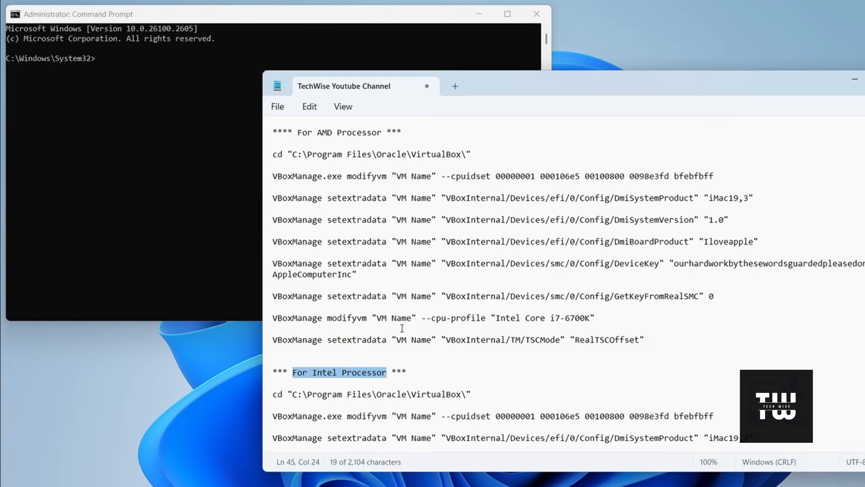
{"action": "scroll", "coordinate": [339, 225], "scroll_direction": "up", "scroll_amount": 2}
{"action": "left_click_drag", "start_coordinate": [297, 198], "coordinate": [383, 200]}
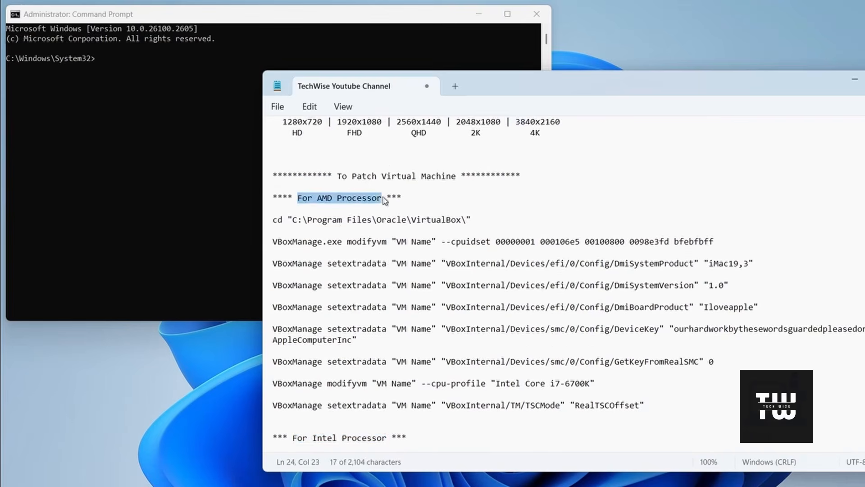
{"action": "scroll", "coordinate": [413, 243], "scroll_direction": "down", "scroll_amount": 6}
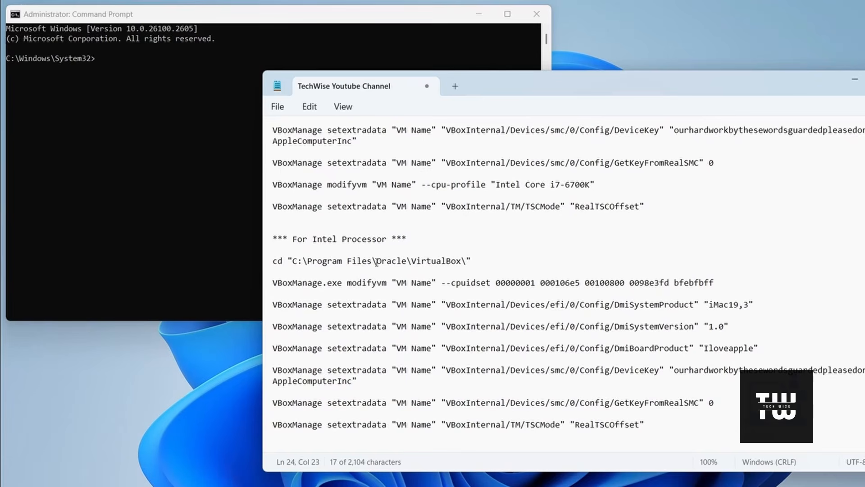
{"action": "left_click_drag", "start_coordinate": [397, 283], "coordinate": [420, 283]}
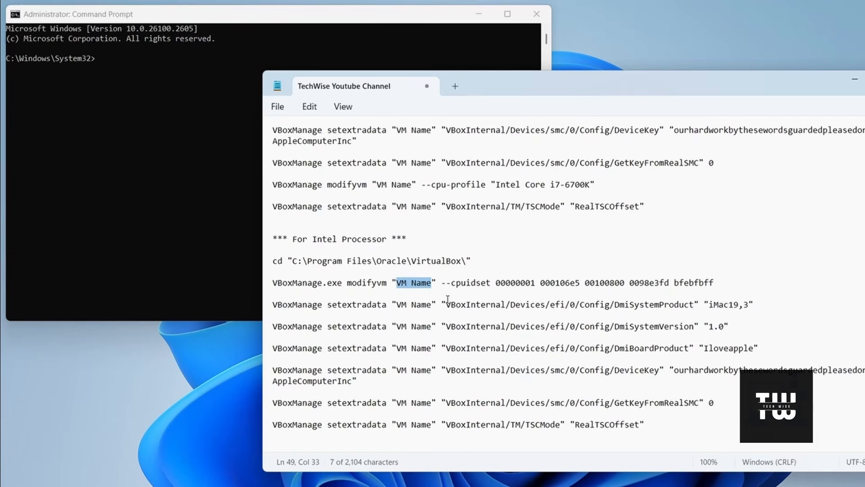
{"action": "left_click", "coordinate": [309, 107]}
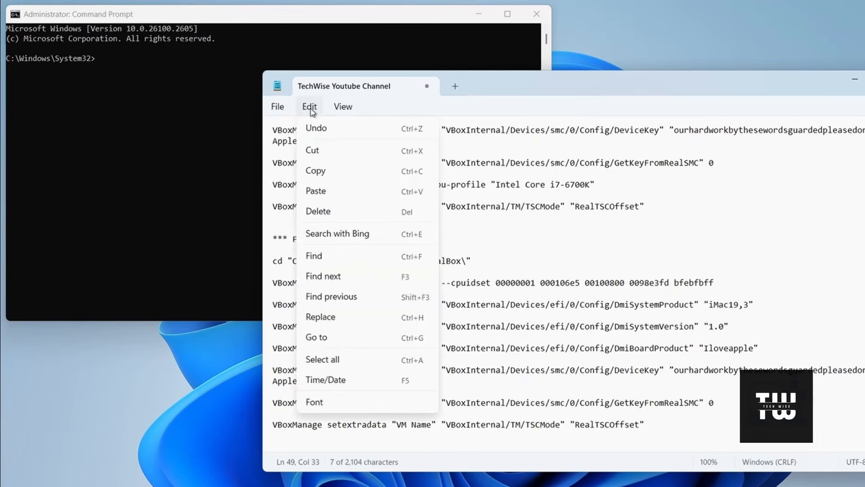
{"action": "left_click", "coordinate": [338, 318]}
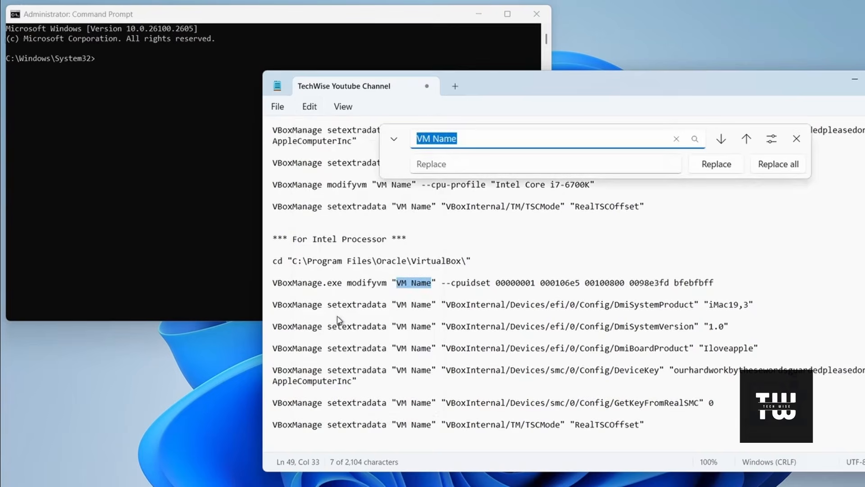
{"action": "left_click", "coordinate": [463, 165]}
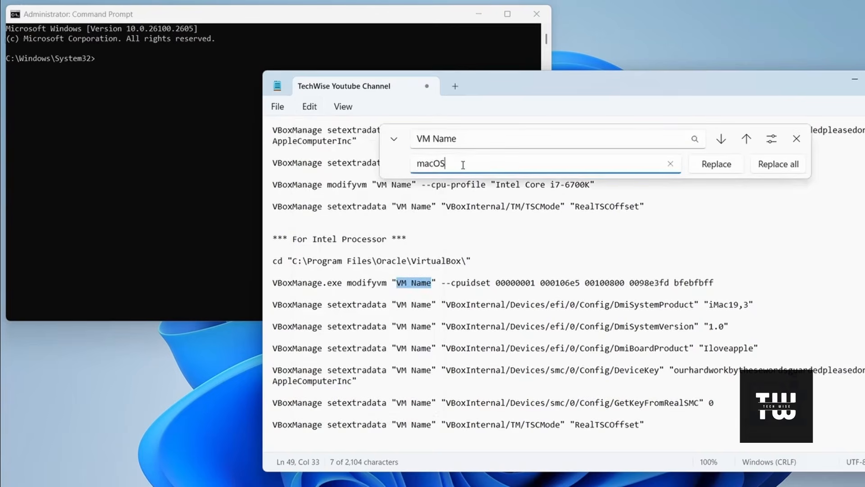
{"action": "left_click", "coordinate": [789, 168]}
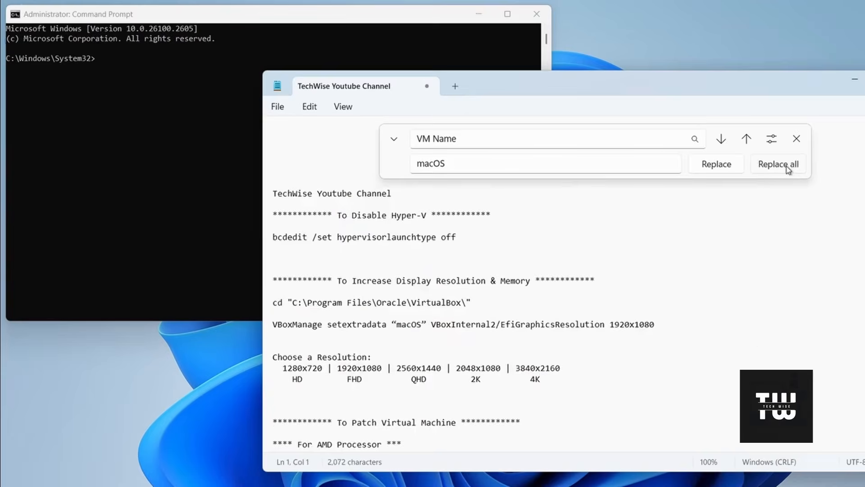
{"action": "left_click", "coordinate": [796, 139]}
Step: Copy all the Intel processor patch commands from Notepad, run them in the administrator Command Prompt, and close it
{"action": "scroll", "coordinate": [591, 279], "scroll_direction": "down", "scroll_amount": 8}
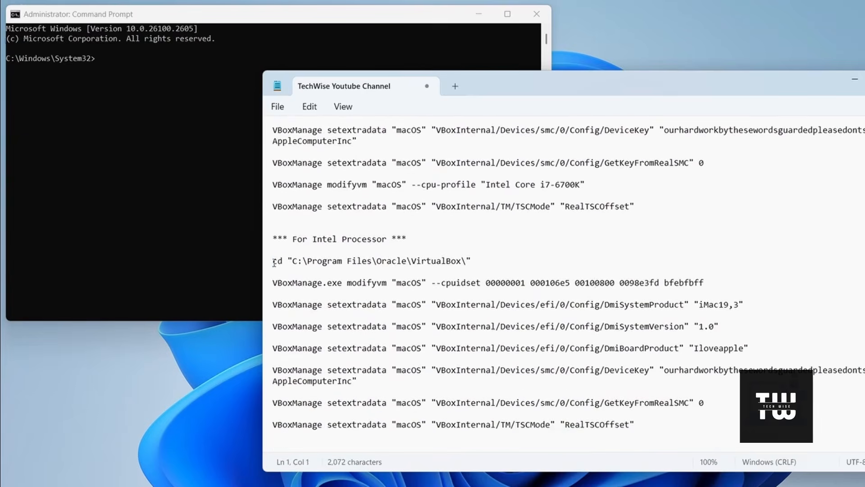
{"action": "left_click_drag", "start_coordinate": [273, 261], "coordinate": [676, 427]}
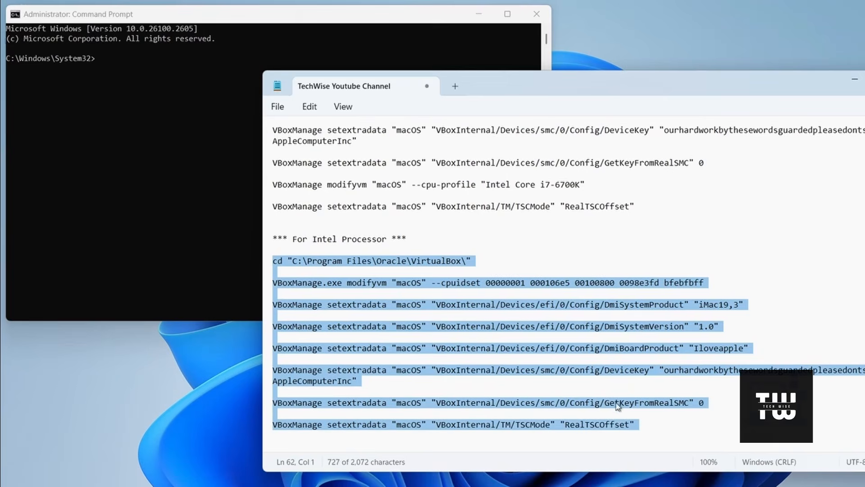
{"action": "right_click", "coordinate": [594, 404]}
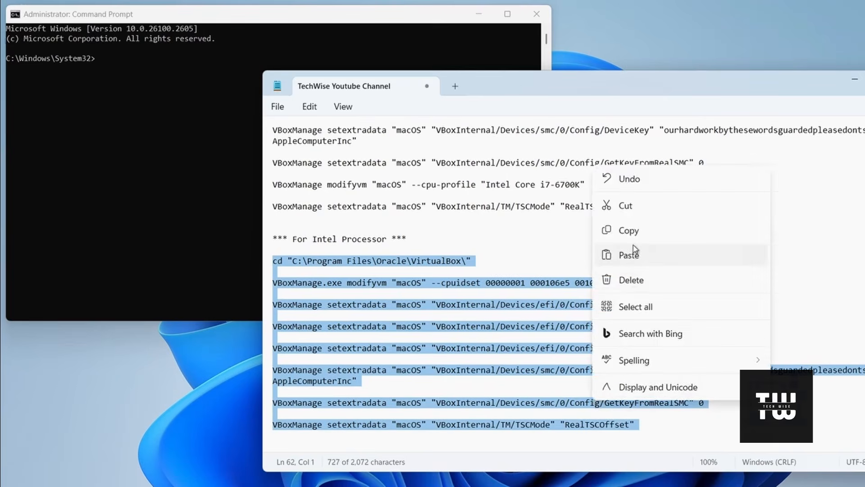
{"action": "left_click", "coordinate": [640, 230]}
{"action": "left_click", "coordinate": [856, 79]}
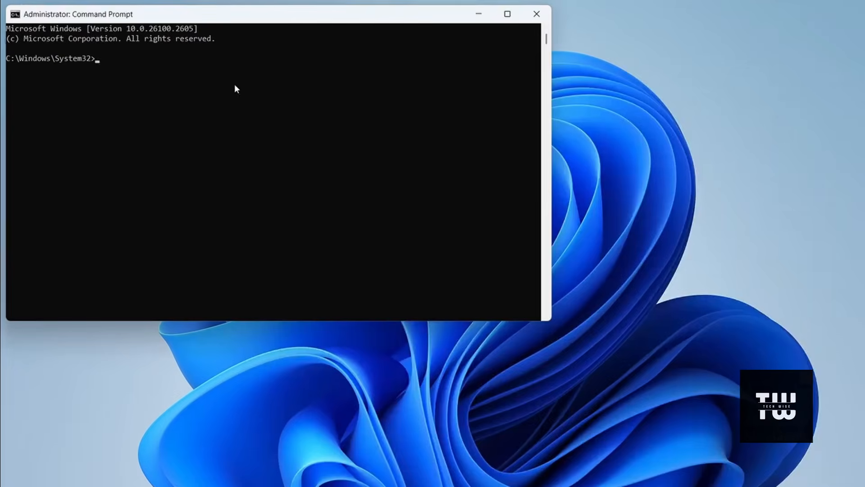
{"action": "key", "text": "ctrl+v"}
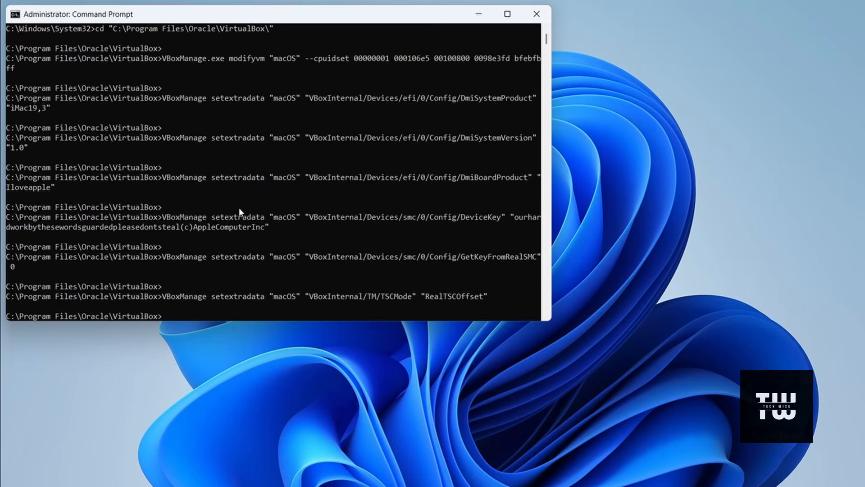
{"action": "left_click", "coordinate": [537, 15]}
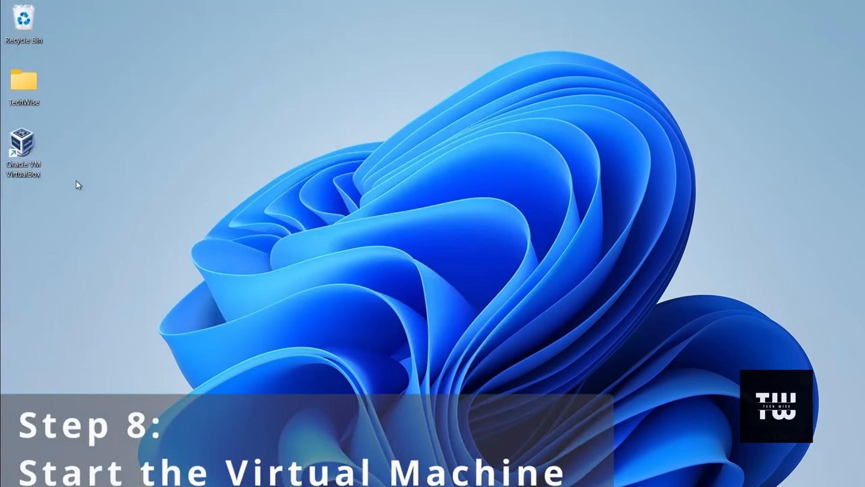
Step: Reopen VirtualBox and start the macOS virtual machine, leaving only its own window on the desktop
{"action": "double_click", "coordinate": [25, 155]}
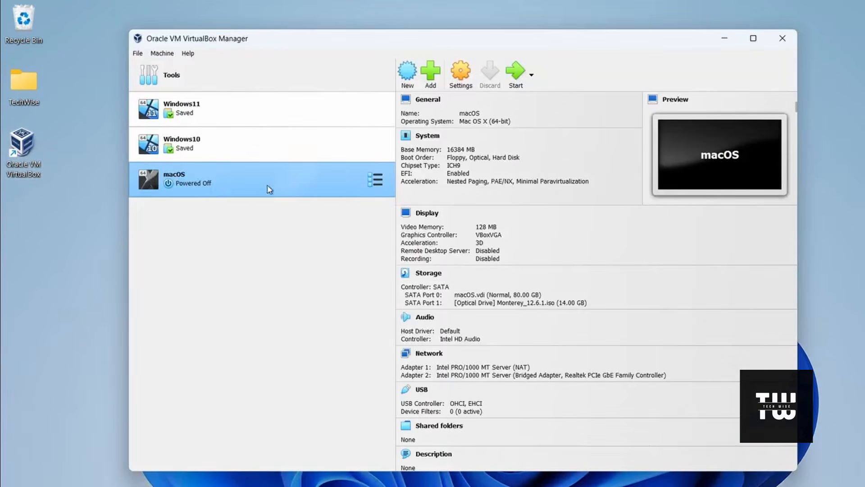
{"action": "left_click", "coordinate": [516, 76]}
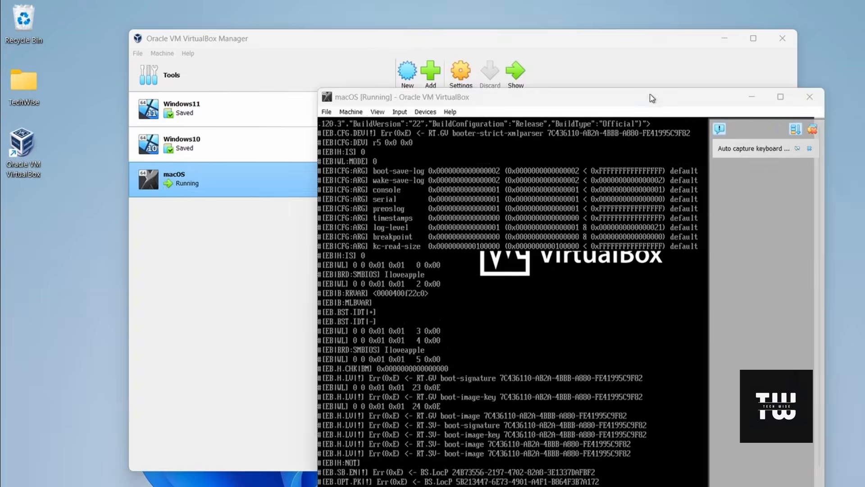
{"action": "left_click_drag", "start_coordinate": [652, 98], "coordinate": [583, 31]}
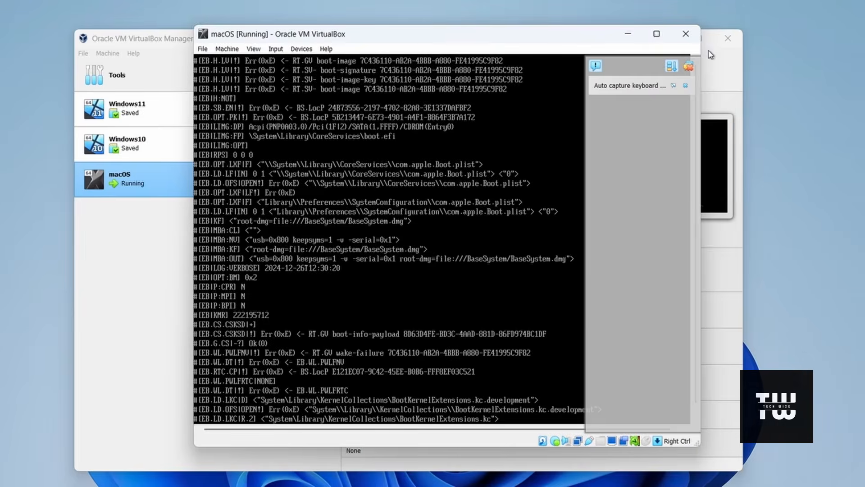
{"action": "left_click", "coordinate": [733, 66]}
{"action": "left_click", "coordinate": [671, 38]}
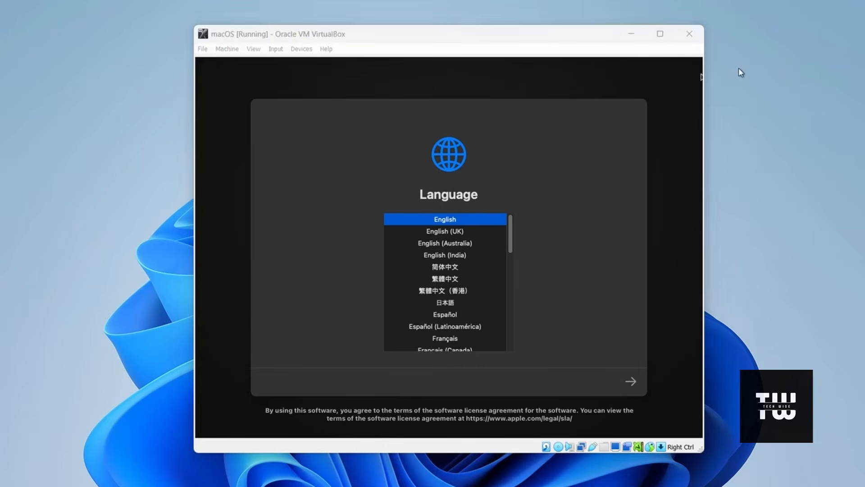
Step: Keep the macOS virtual machine running, continue the installer in English, and open Disk Utility from the recovery options
{"action": "left_click", "coordinate": [689, 34]}
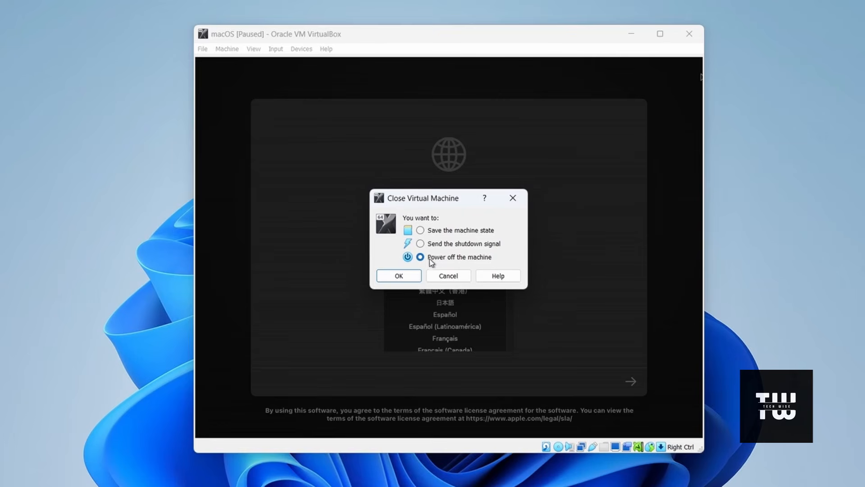
{"action": "left_click", "coordinate": [513, 198]}
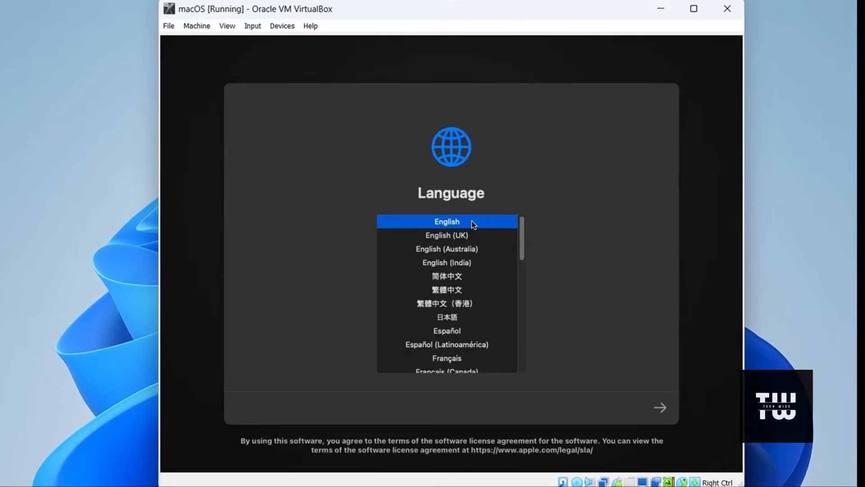
{"action": "left_click", "coordinate": [660, 405]}
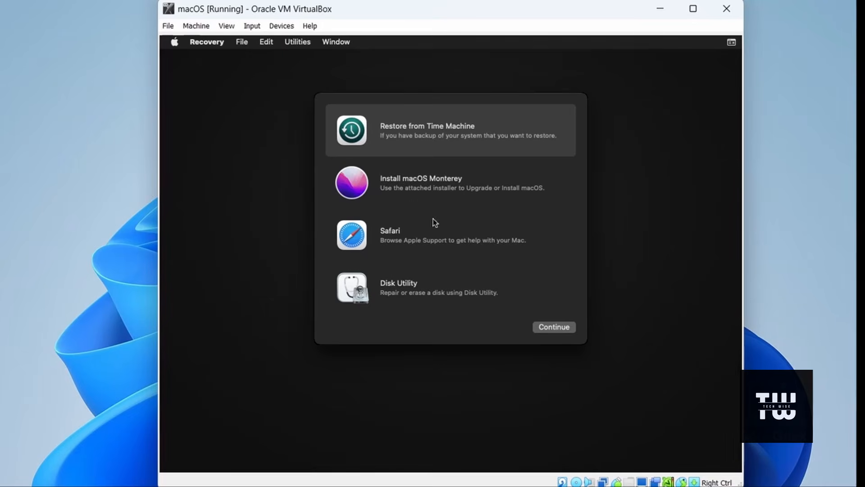
{"action": "left_click", "coordinate": [412, 285]}
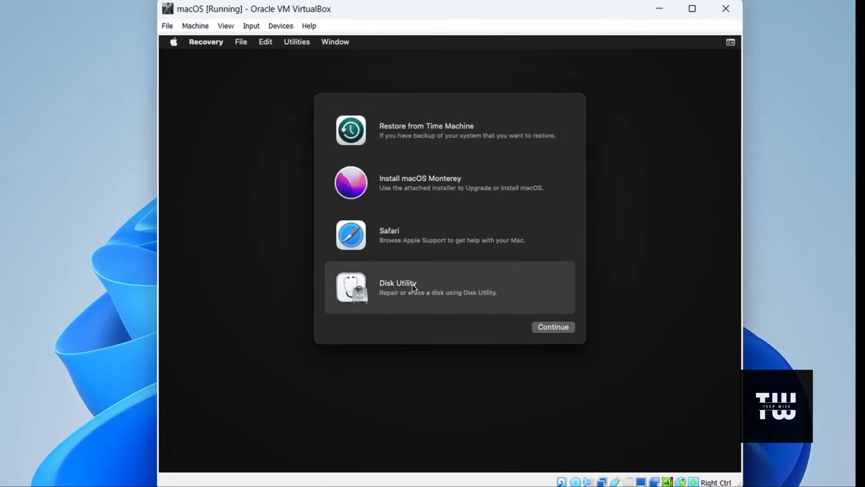
{"action": "left_click", "coordinate": [563, 328]}
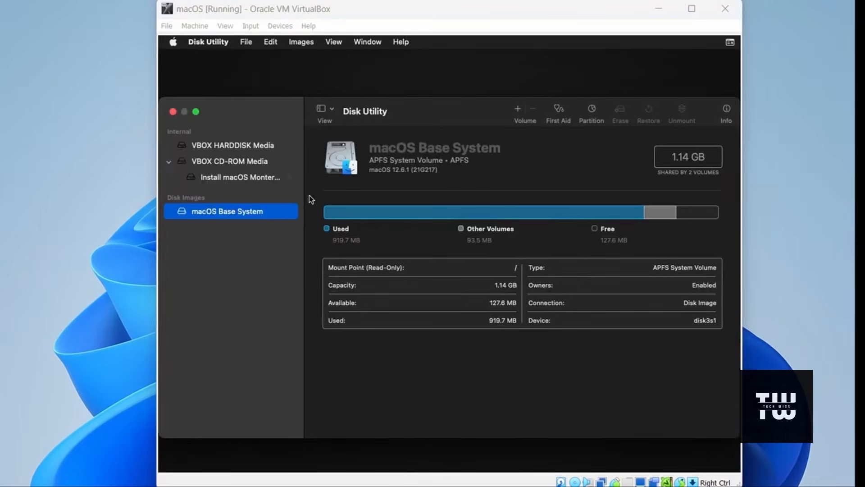
Step: Erase VBOX HARDDISK Media as "TechWise Disk" with the APFS format and GUID Partition Map scheme, and close Disk Utility
{"action": "left_click", "coordinate": [233, 147]}
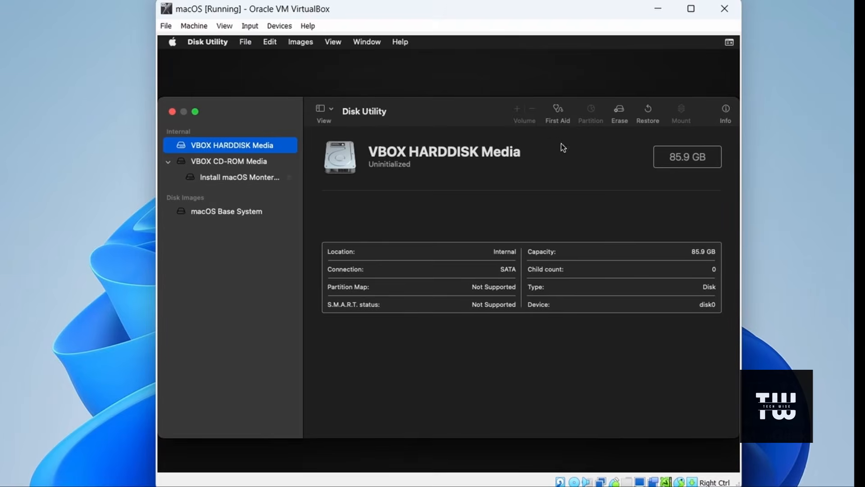
{"action": "left_click", "coordinate": [619, 112]}
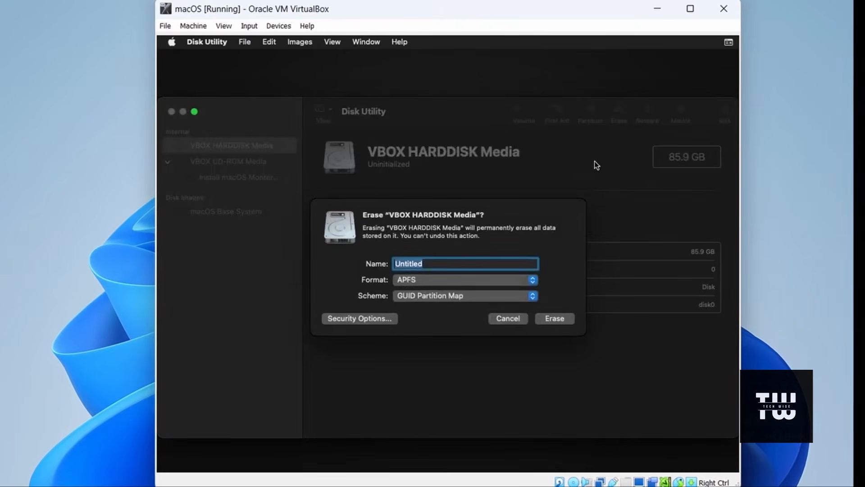
{"action": "type", "text": "Tech"}
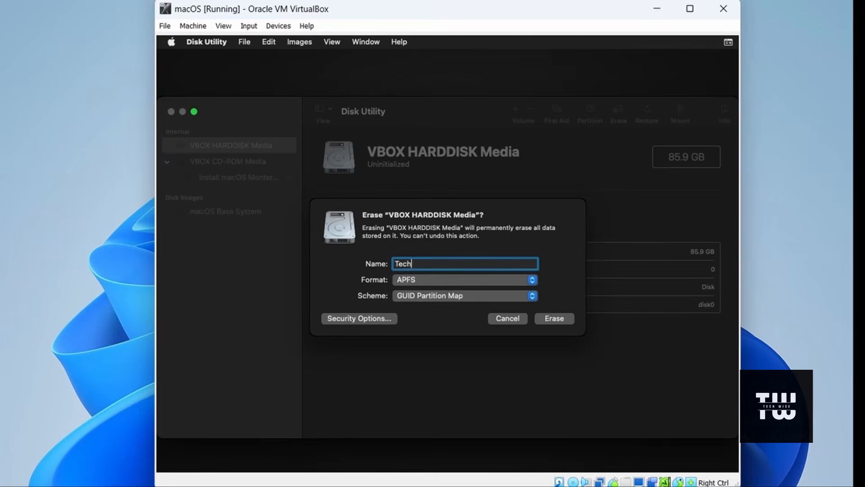
{"action": "type", "text": "Wise Di"}
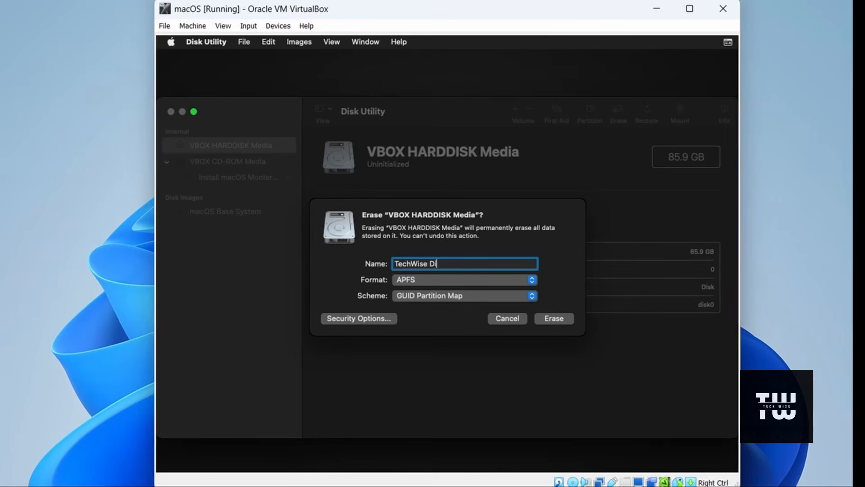
{"action": "type", "text": "sk"}
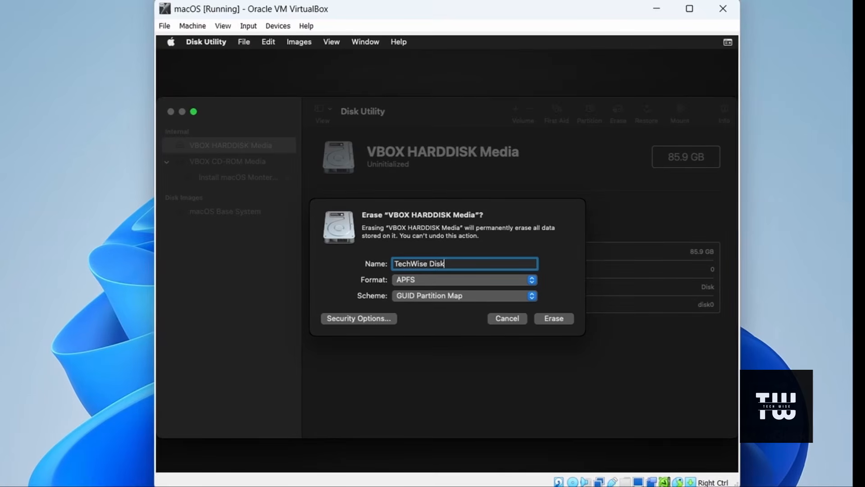
{"action": "left_click", "coordinate": [563, 319]}
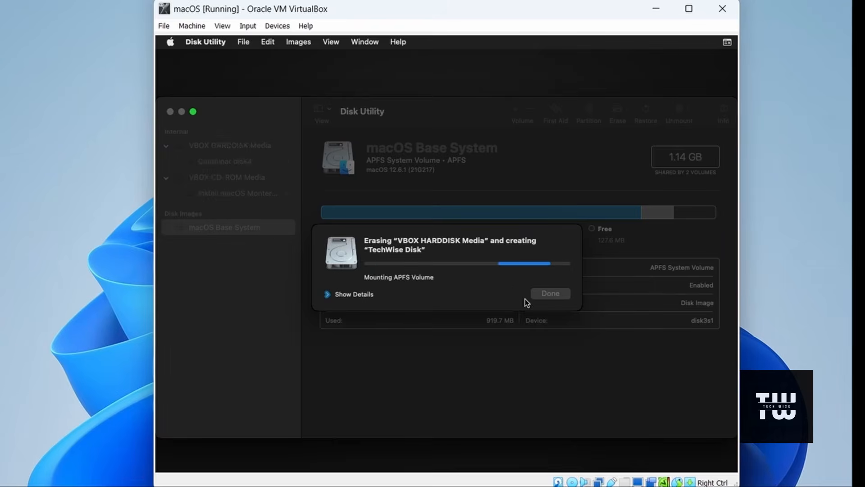
{"action": "left_click", "coordinate": [550, 293]}
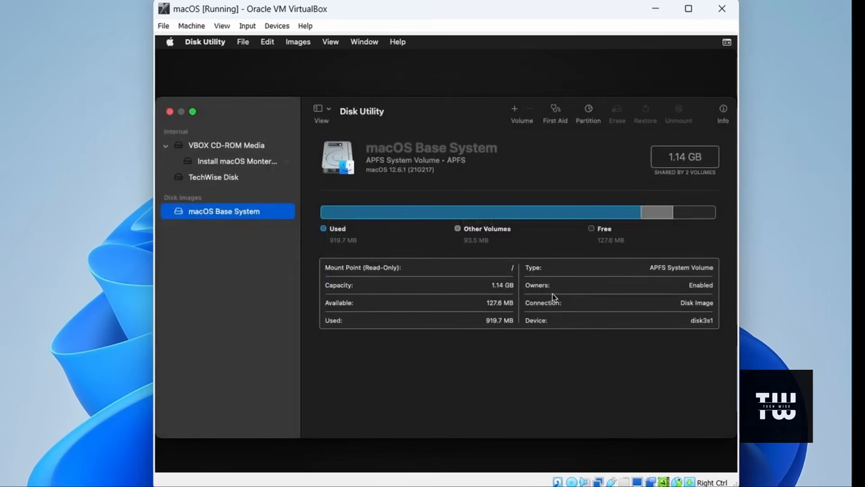
{"action": "left_click", "coordinate": [169, 112]}
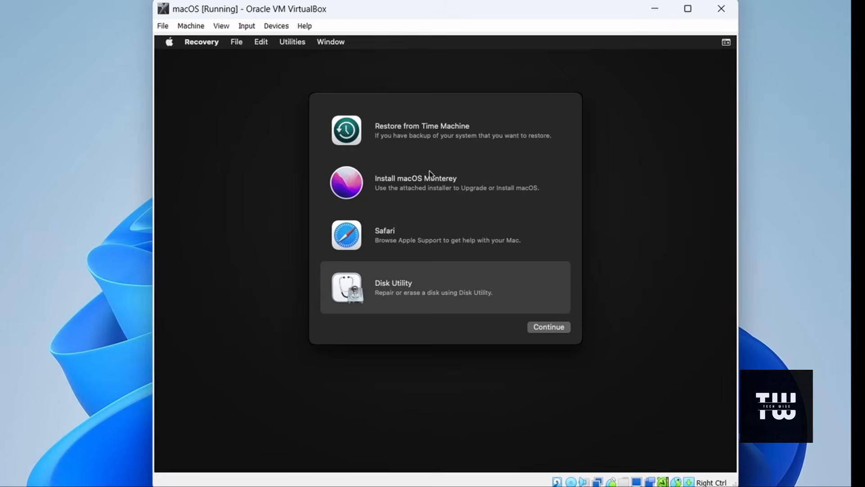
Step: Agree to the license in the macOS Monterey installer and start the installation on TechWise Disk
{"action": "left_click", "coordinate": [424, 183]}
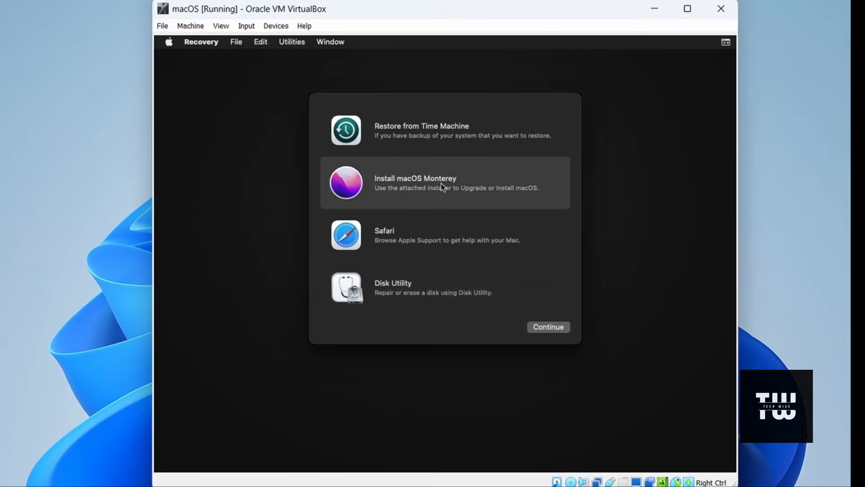
{"action": "left_click", "coordinate": [558, 329]}
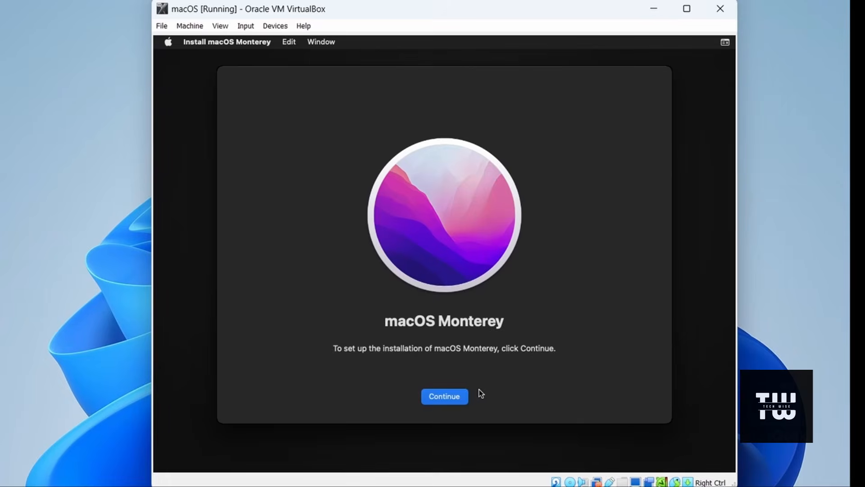
{"action": "left_click", "coordinate": [465, 396]}
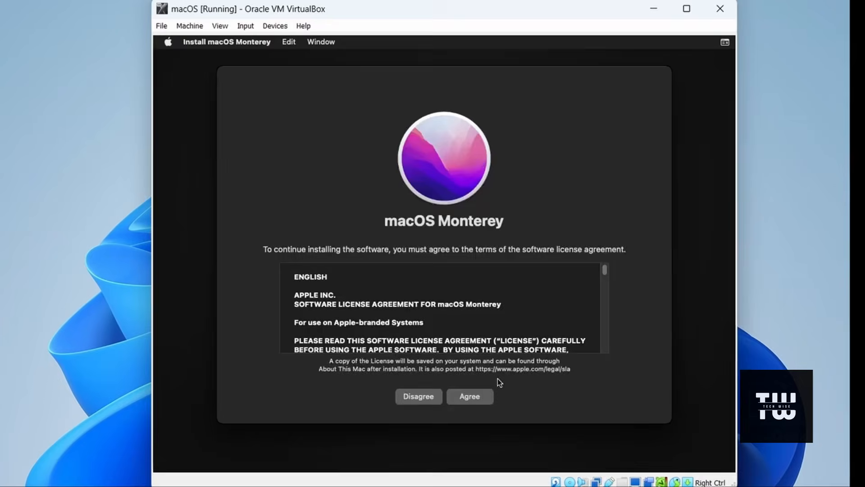
{"action": "left_click", "coordinate": [469, 397]}
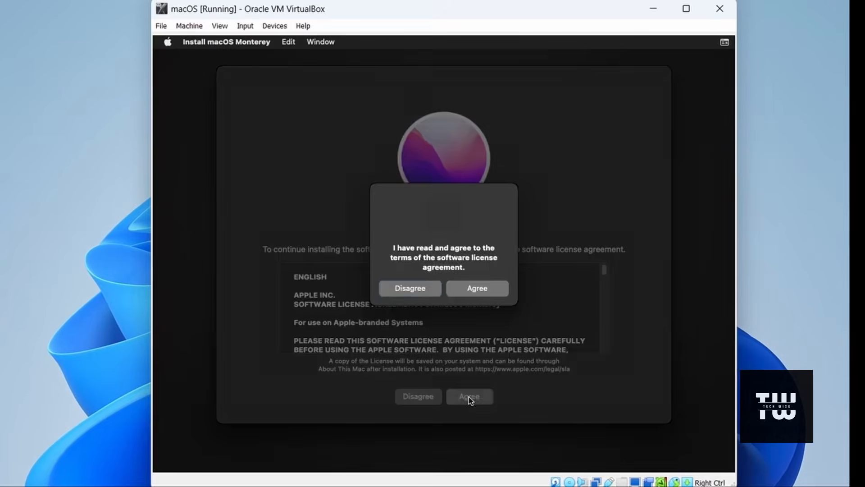
{"action": "left_click", "coordinate": [479, 293]}
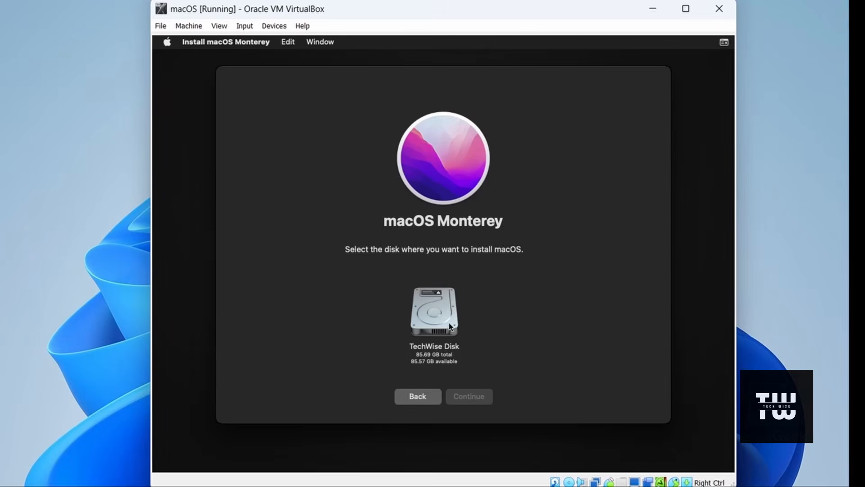
{"action": "left_click", "coordinate": [440, 331]}
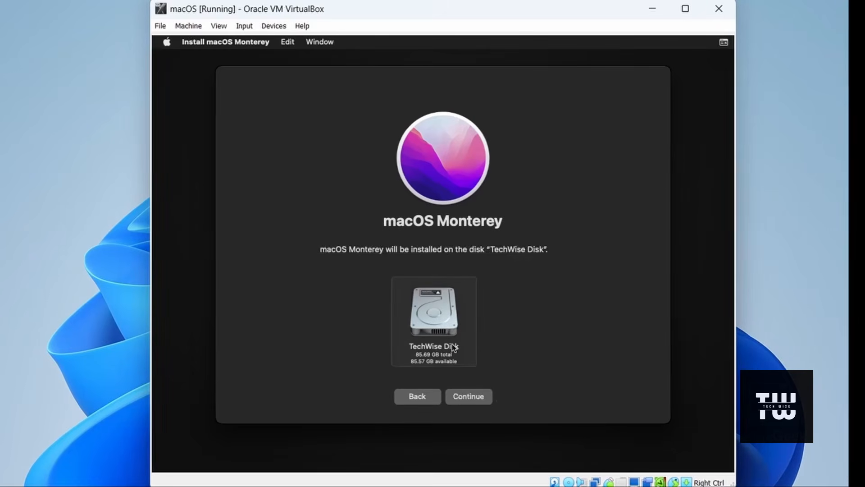
{"action": "left_click", "coordinate": [468, 399]}
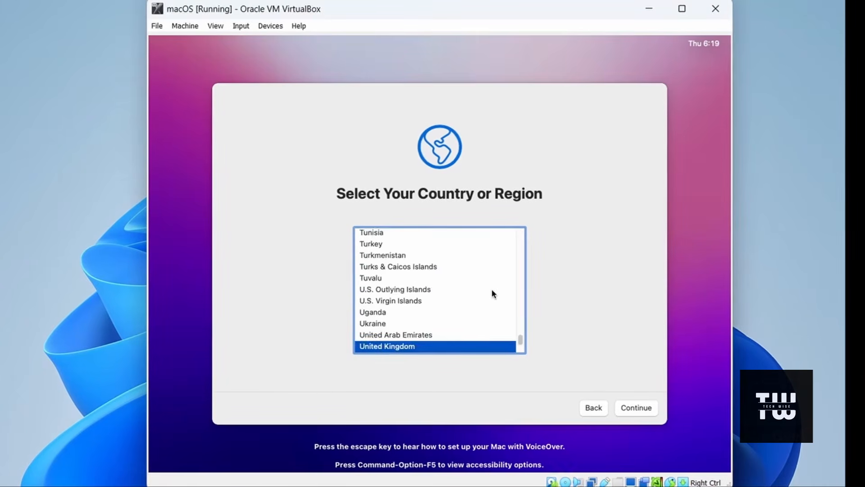
Step: Set the country or region to United States and accept the suggested languages and the Data & Privacy notice
{"action": "key", "text": "Down"}
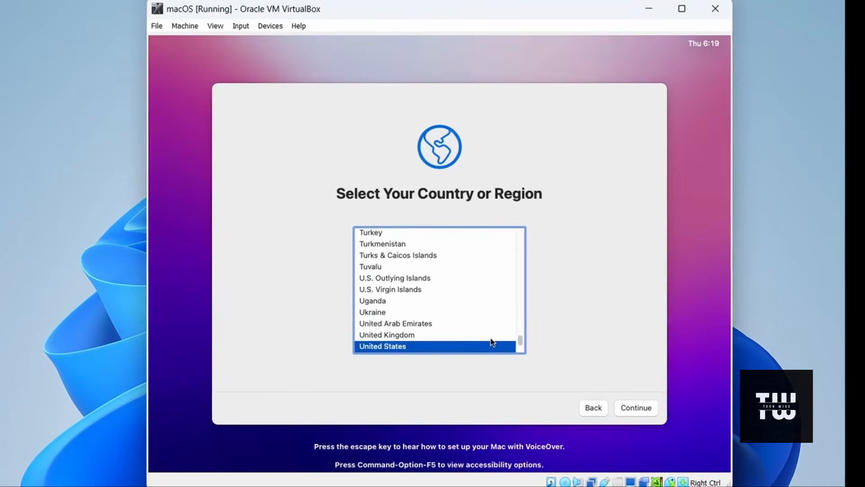
{"action": "left_click", "coordinate": [633, 407]}
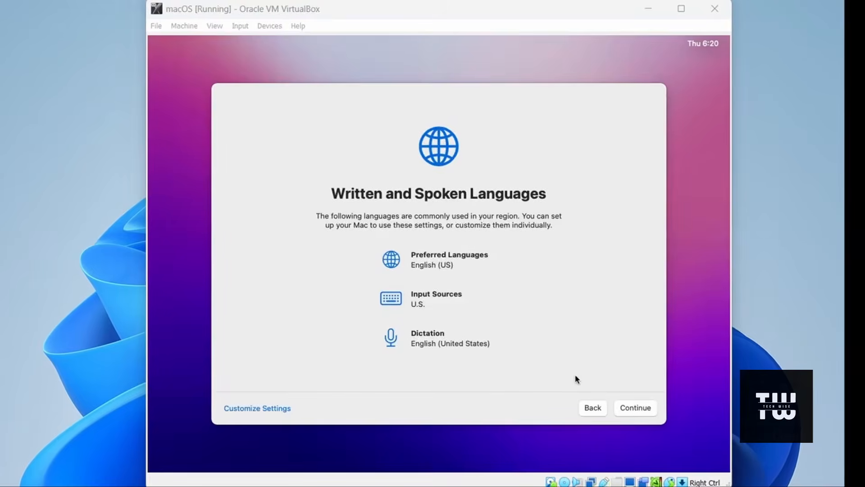
{"action": "left_click", "coordinate": [636, 409]}
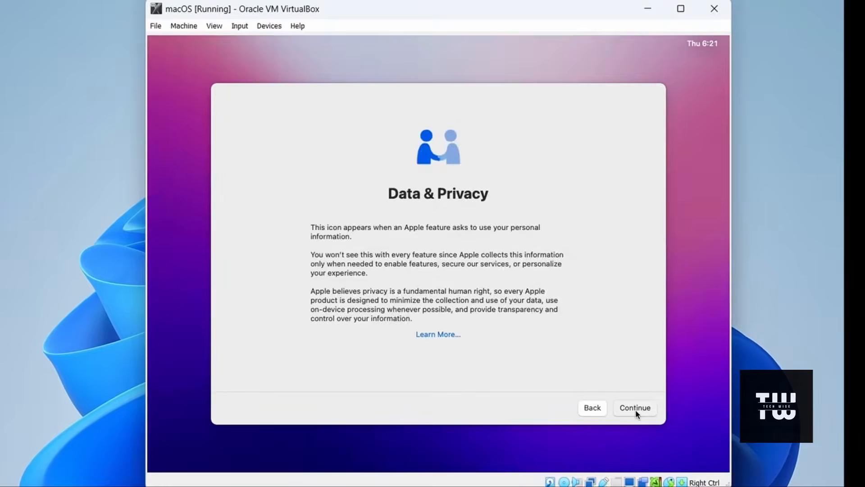
{"action": "left_click", "coordinate": [635, 409]}
Step: Postpone the Apple ID sign-in and agree to the macOS terms and conditions
{"action": "left_click", "coordinate": [243, 408]}
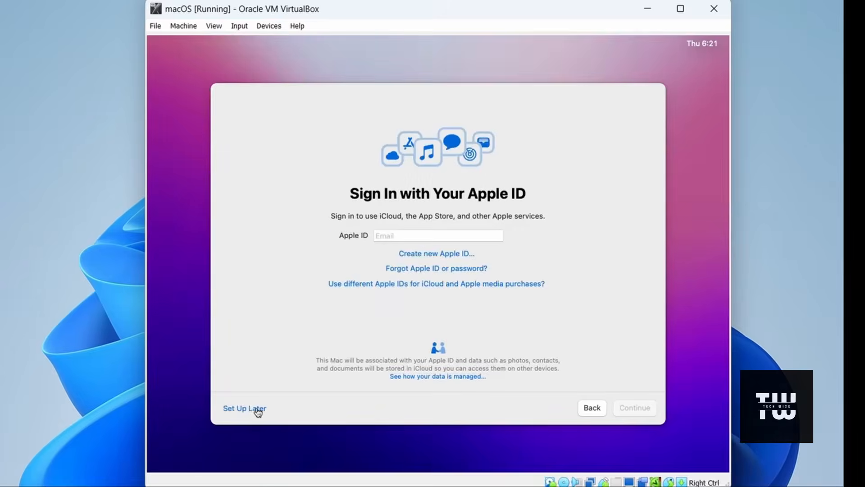
{"action": "left_click", "coordinate": [252, 409]}
{"action": "left_click", "coordinate": [498, 309]}
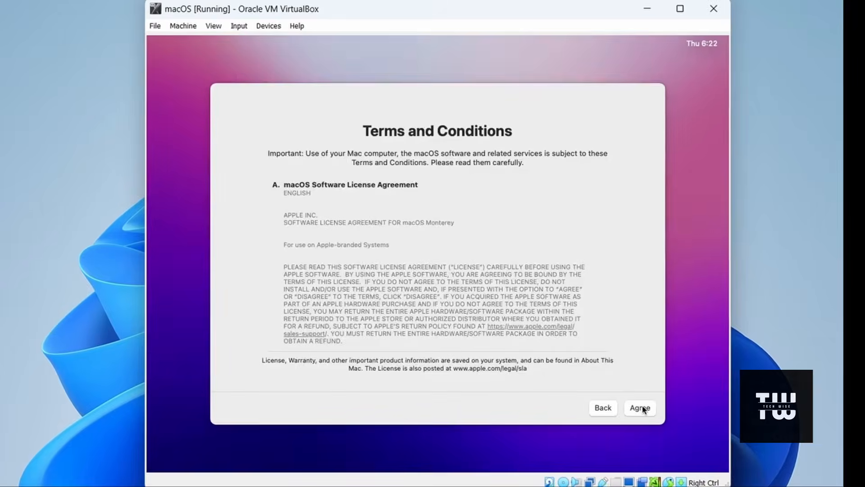
{"action": "left_click", "coordinate": [639, 407]}
{"action": "left_click", "coordinate": [469, 296]}
Step: Enter and verify the account password for the computer account and create the account
{"action": "key", "text": "Tab"}
{"action": "type", "text": "•••••••••"}
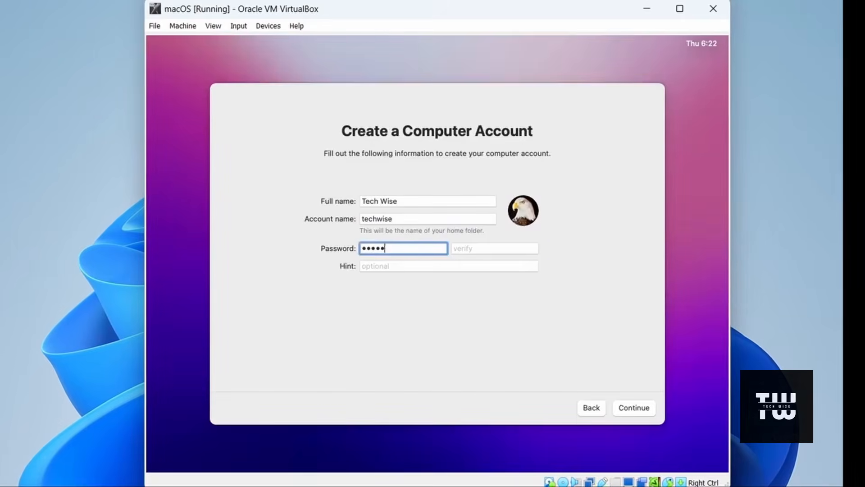
{"action": "key", "text": "Tab"}
{"action": "type", "text": "•••••••••"}
{"action": "left_click", "coordinate": [636, 406]}
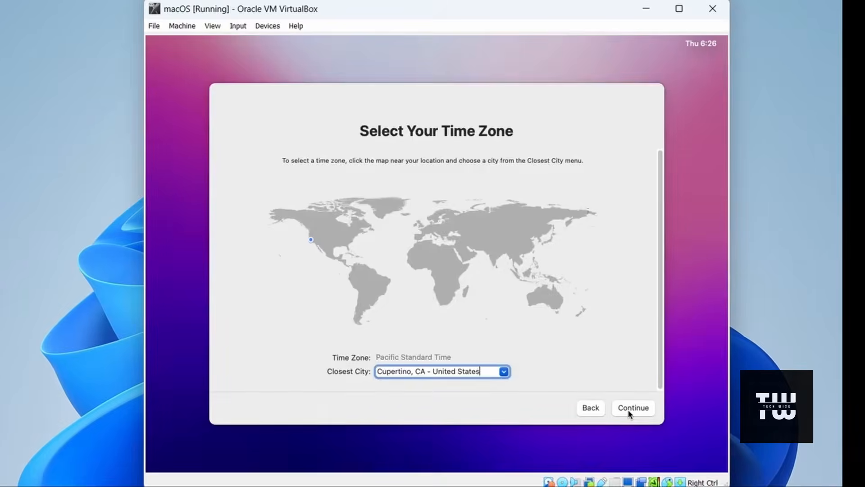
Step: Turn off sharing Mac Analytics with Apple and postpone the Screen Time setup
{"action": "left_click", "coordinate": [631, 408]}
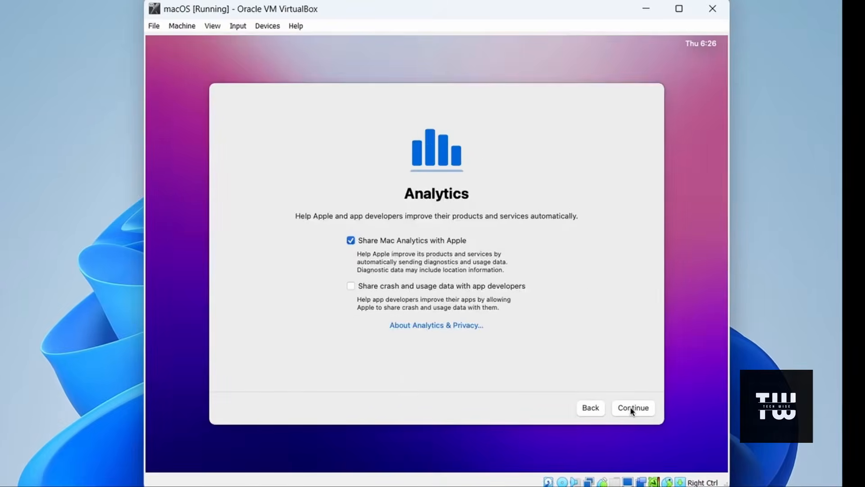
{"action": "left_click", "coordinate": [350, 241]}
{"action": "left_click", "coordinate": [640, 409]}
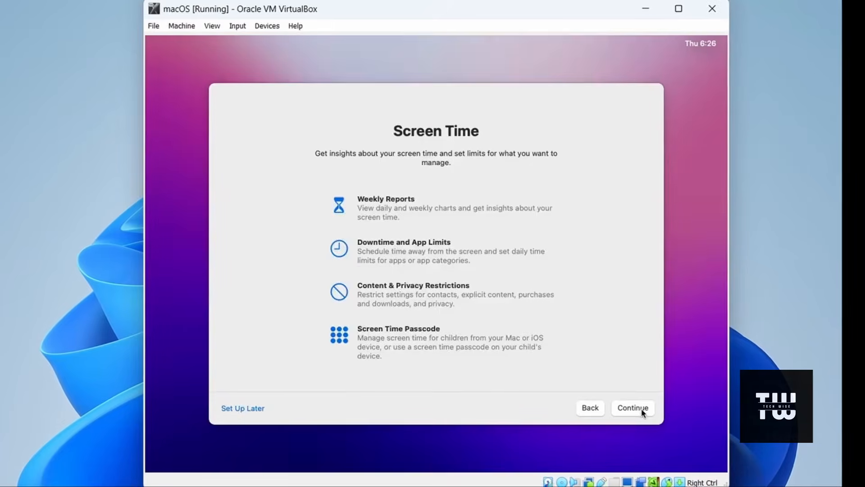
{"action": "left_click", "coordinate": [259, 409]}
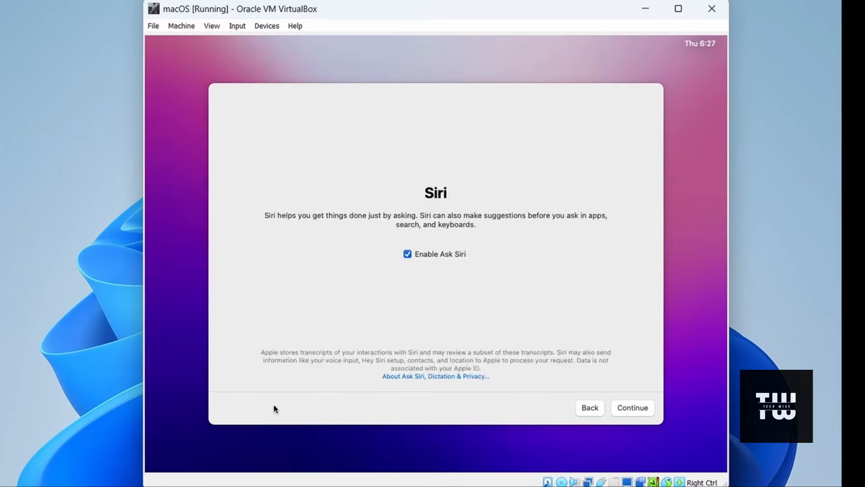
Step: Finish the setup with Ask Siri disabled and the Light appearance, and quit the Keyboard Setup Assistant
{"action": "left_click", "coordinate": [407, 254]}
{"action": "left_click", "coordinate": [633, 411]}
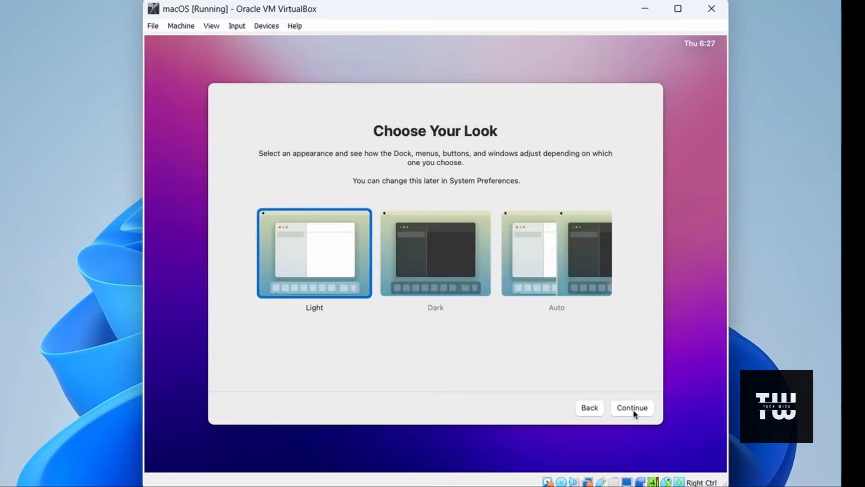
{"action": "left_click", "coordinate": [632, 409]}
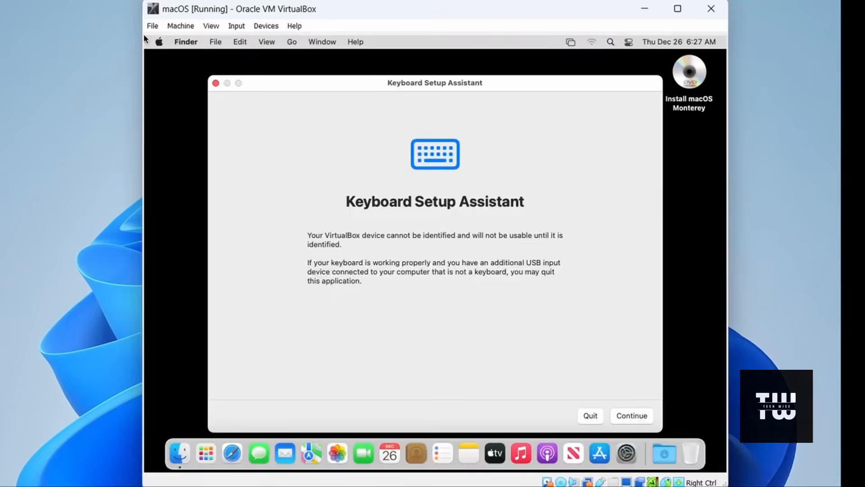
{"action": "left_click", "coordinate": [590, 414]}
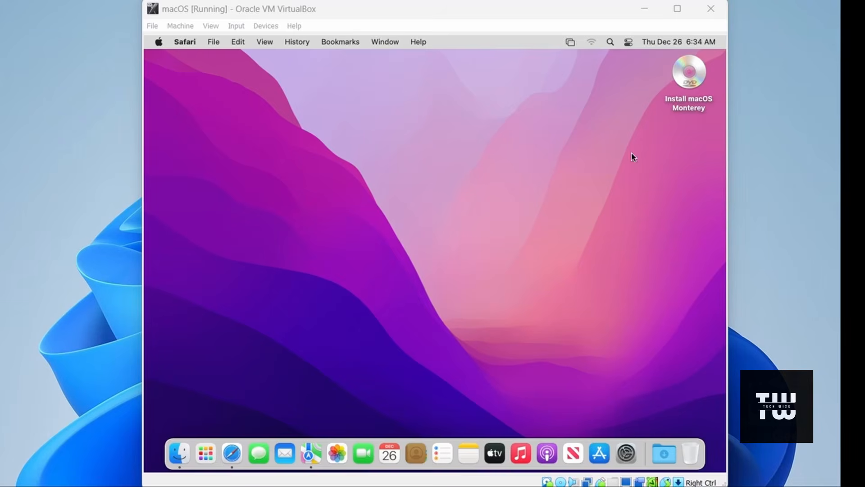
Step: Reposition the virtual machine window slightly and view the macOS system overview in About This Mac
{"action": "mouse_move", "coordinate": [485, 14]}
{"action": "left_mouse_down"}
{"action": "mouse_move", "coordinate": [476, 22]}
{"action": "mouse_move", "coordinate": [497, 10]}
{"action": "left_mouse_up"}
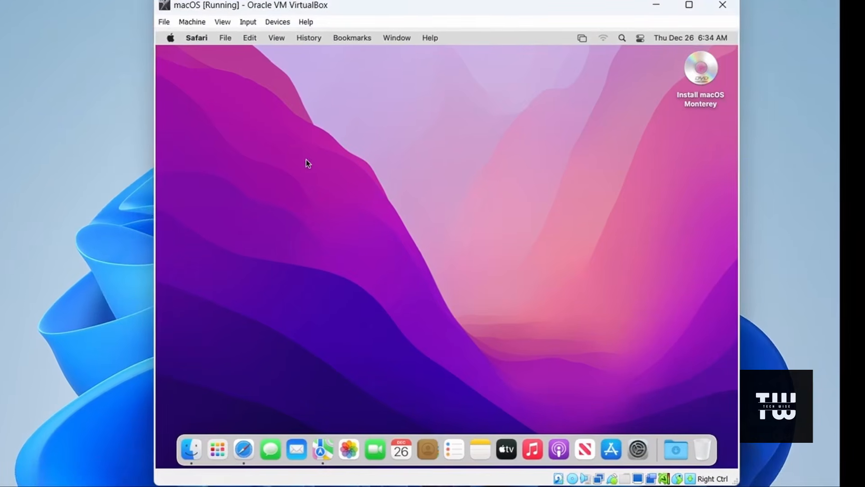
{"action": "left_click", "coordinate": [170, 40]}
{"action": "left_click", "coordinate": [189, 54]}
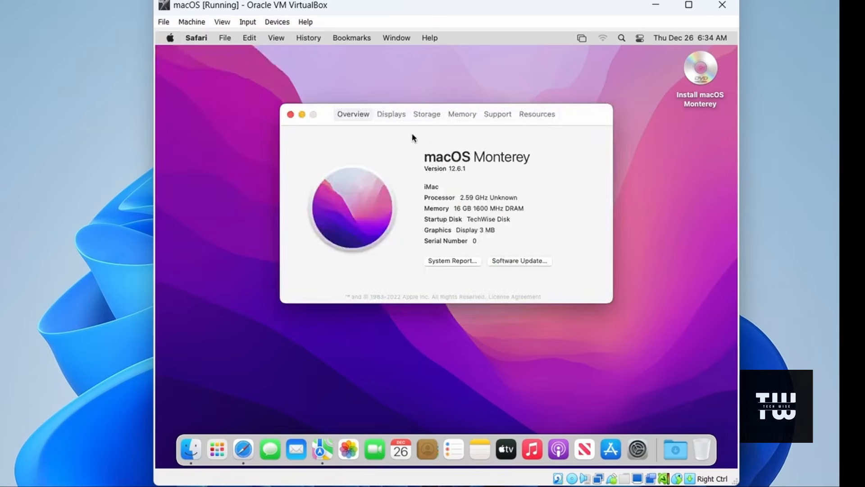
Step: Close the About This Mac window, browse the App Store's Discover page and close the store
{"action": "left_click", "coordinate": [291, 115]}
{"action": "left_click", "coordinate": [610, 449]}
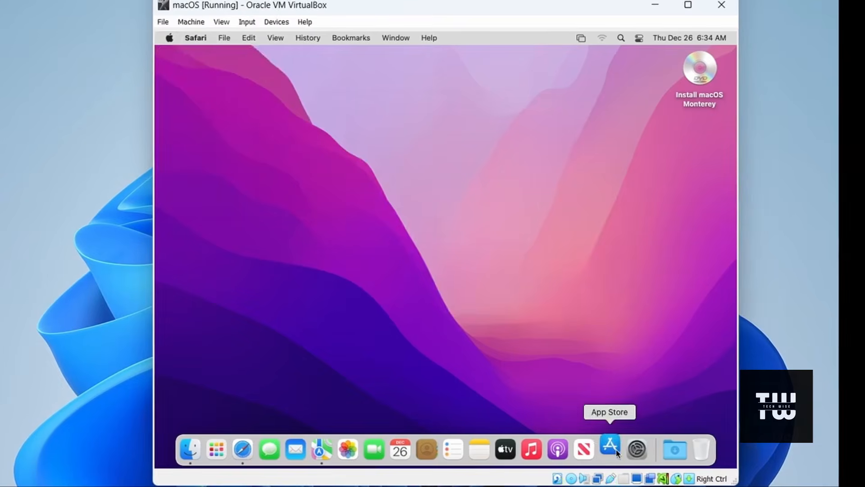
{"action": "scroll", "coordinate": [730, 189], "scroll_direction": "down", "scroll_amount": 15}
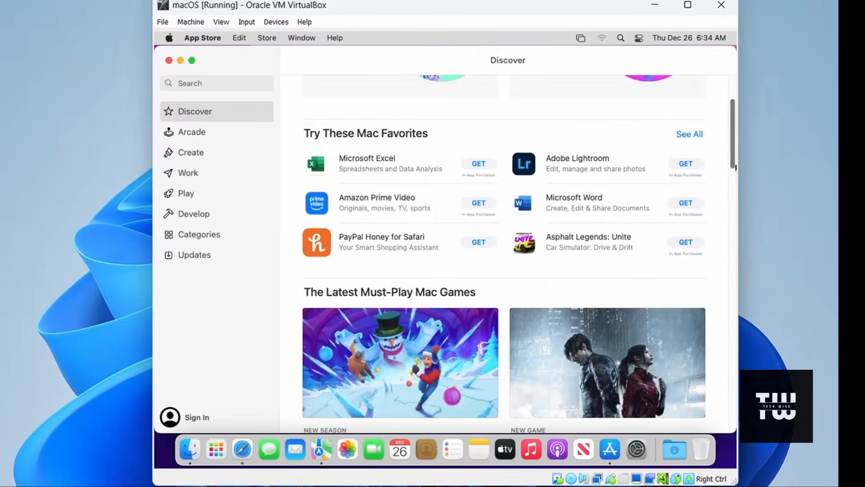
{"action": "scroll", "coordinate": [726, 247], "scroll_direction": "down", "scroll_amount": 10}
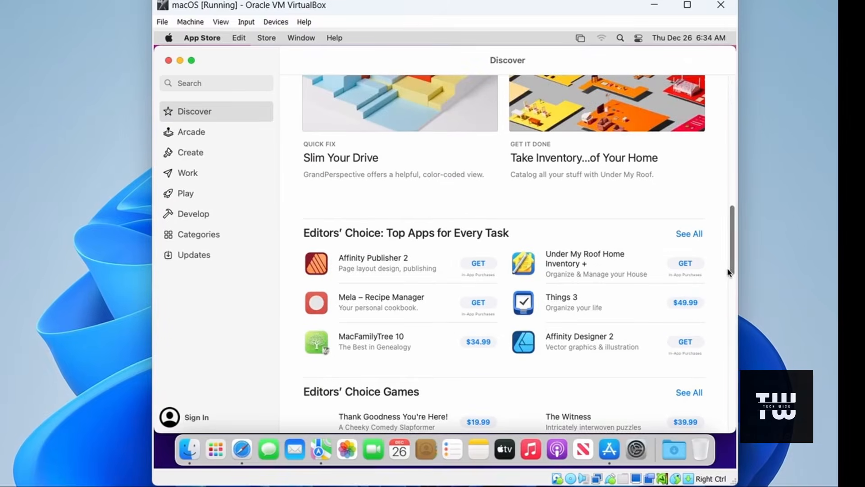
{"action": "left_click", "coordinate": [167, 61]}
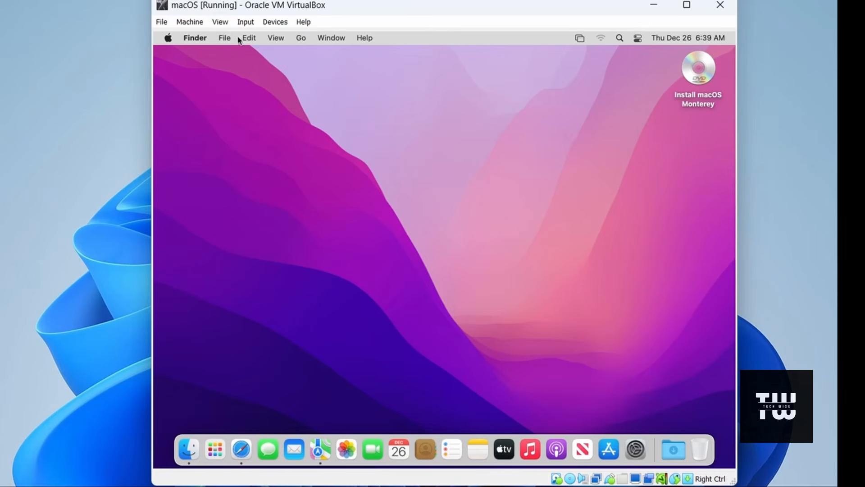
Step: Close the macOS virtual machine with the option to power off the machine
{"action": "left_click", "coordinate": [721, 6]}
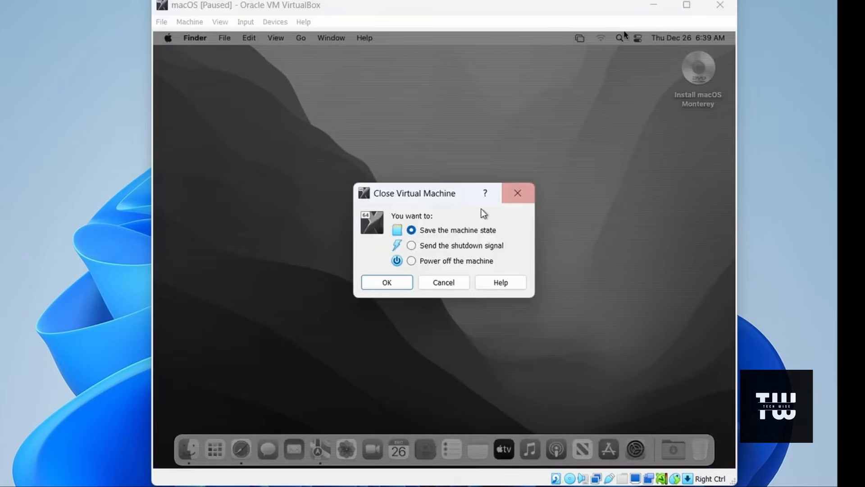
{"action": "left_click", "coordinate": [451, 261]}
{"action": "left_click", "coordinate": [387, 282]}
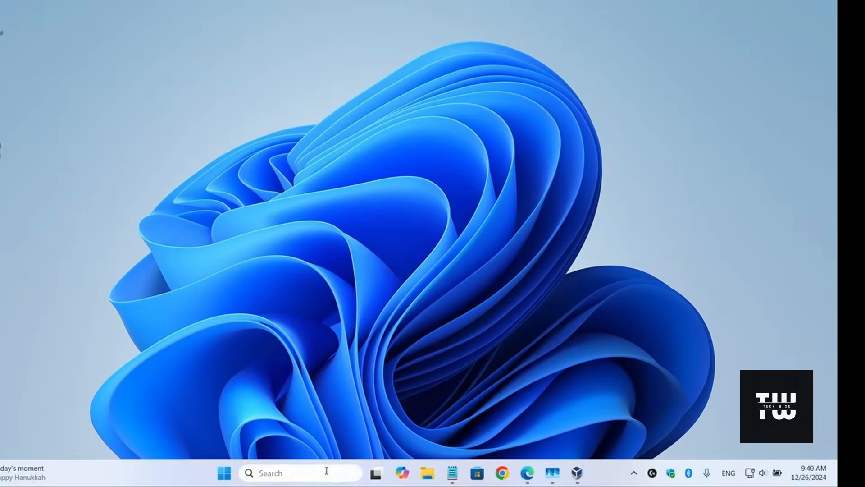
Step: Search Windows for cmd and open Command Prompt as administrator
{"action": "left_click", "coordinate": [319, 464]}
{"action": "type", "text": "cmd"}
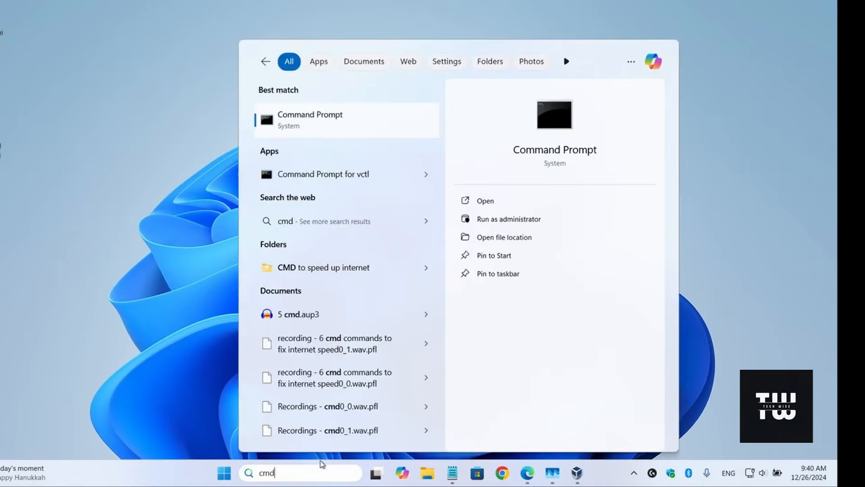
{"action": "right_click", "coordinate": [328, 135]}
{"action": "left_click", "coordinate": [376, 145]}
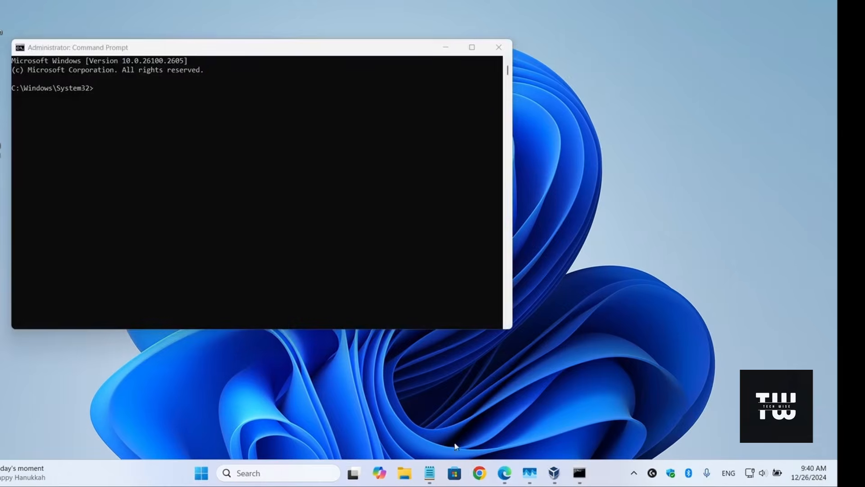
Step: Copy the command cd "C:\Program Files\Oracle\VirtualBox\" from the display resolution section of the Notepad notes and run it in Command Prompt
{"action": "left_click", "coordinate": [430, 472]}
{"action": "left_click", "coordinate": [586, 209]}
{"action": "scroll", "coordinate": [586, 225], "scroll_direction": "up", "scroll_amount": 15}
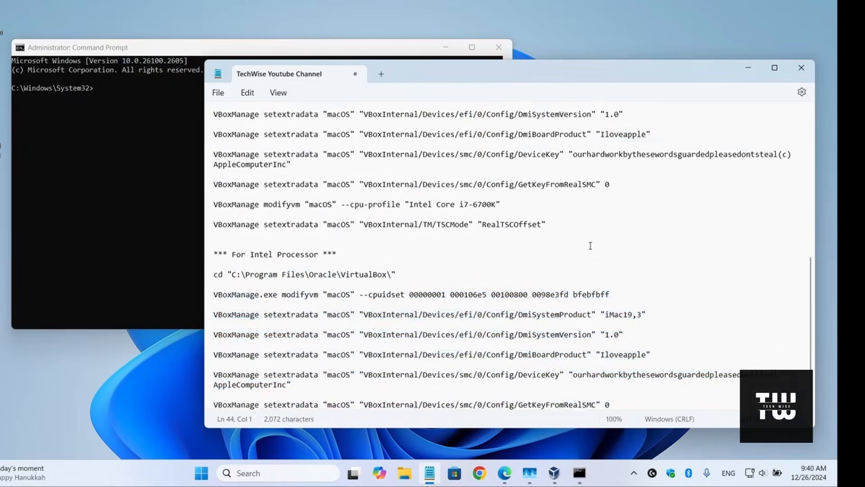
{"action": "triple_click", "coordinate": [297, 218]}
{"action": "right_click", "coordinate": [297, 218]}
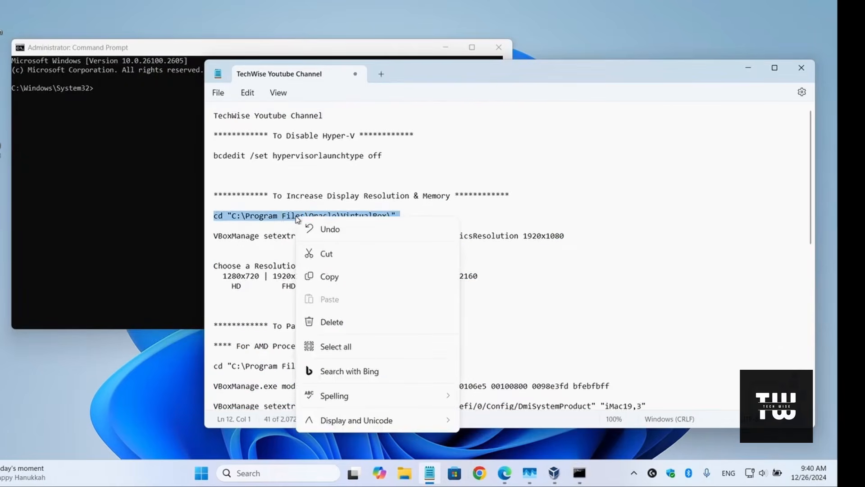
{"action": "left_click", "coordinate": [288, 277]}
{"action": "left_click", "coordinate": [182, 189]}
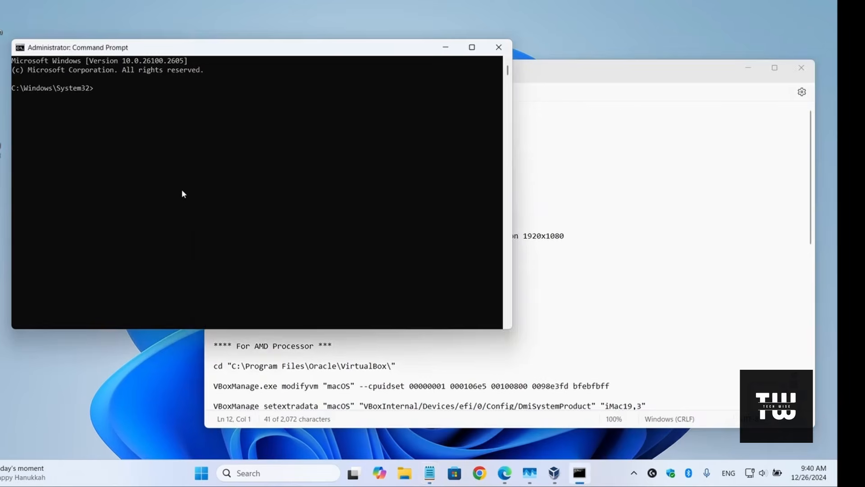
{"action": "right_click", "coordinate": [185, 158]}
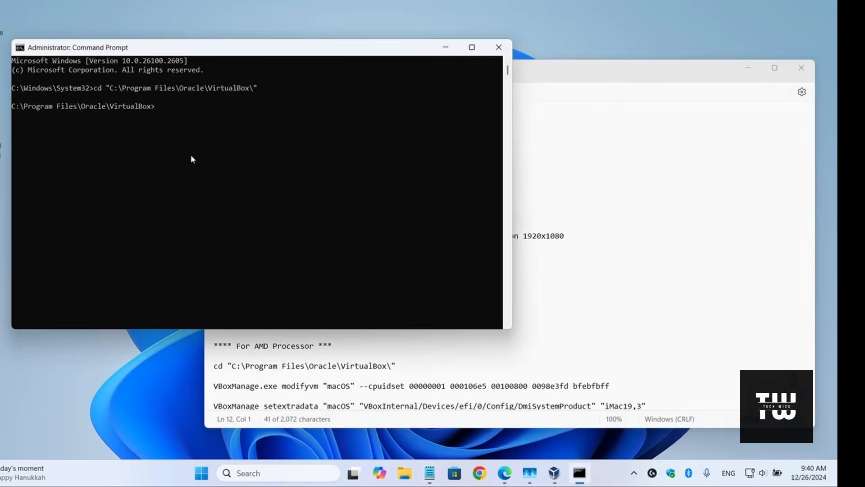
{"action": "key", "text": "Return"}
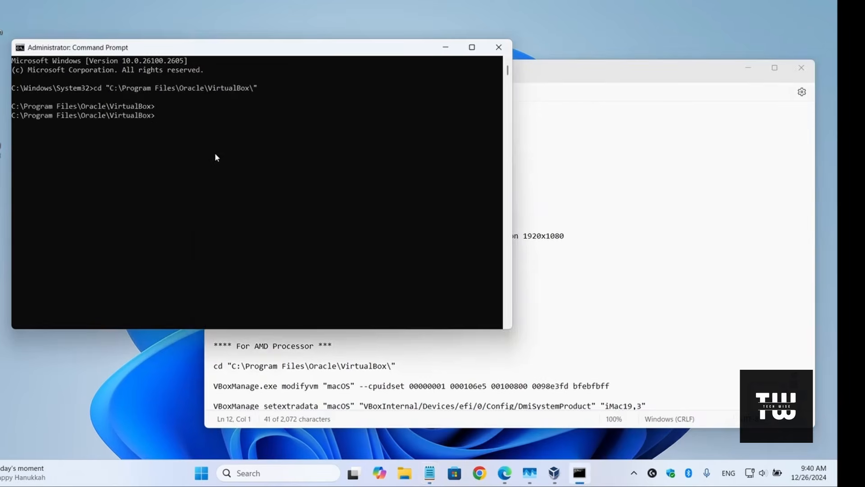
Step: Review the virtual machine name and the resolution value in the notes' EfiGraphicsResolution command
{"action": "left_click", "coordinate": [588, 73]}
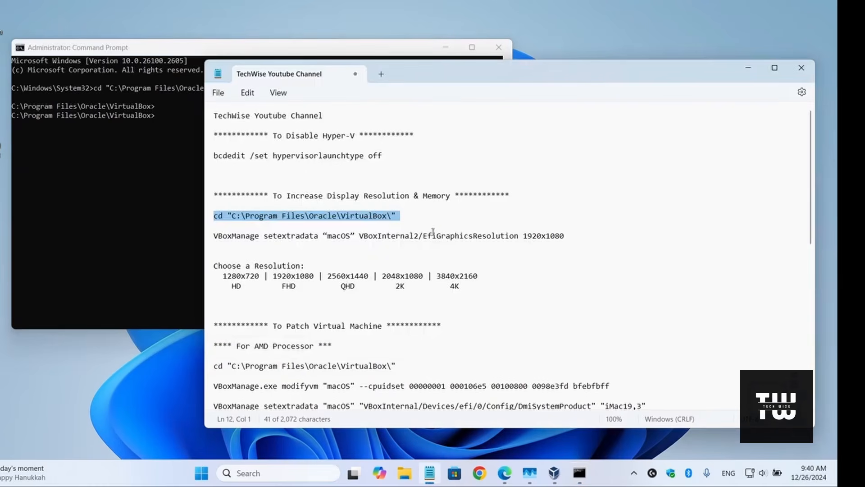
{"action": "triple_click", "coordinate": [370, 236]}
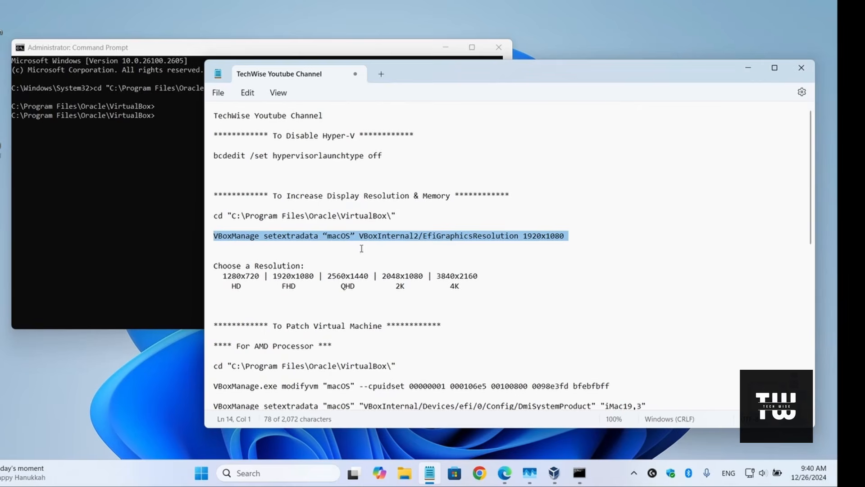
{"action": "double_click", "coordinate": [343, 238]}
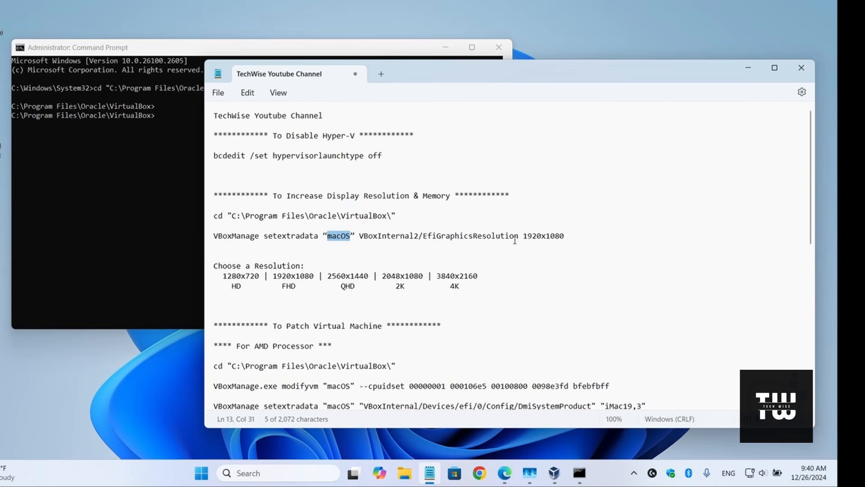
{"action": "left_click_drag", "start_coordinate": [524, 237], "coordinate": [567, 237]}
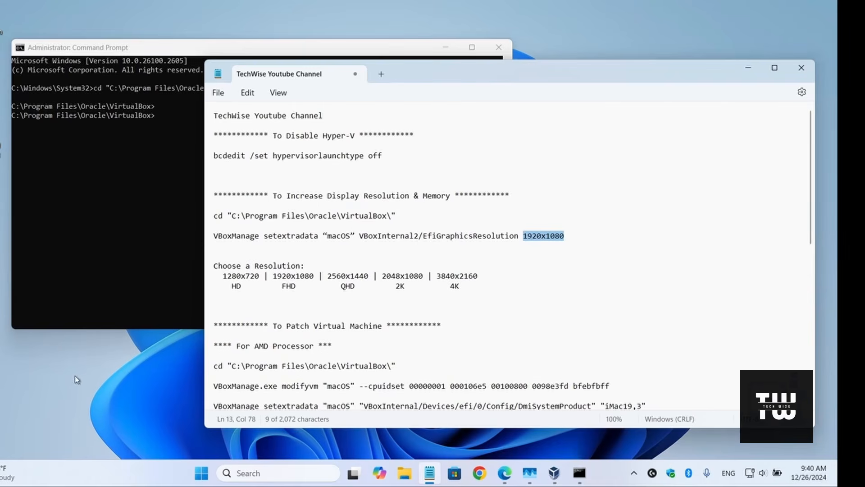
Step: Check the host's display resolution in the Windows display settings, close them and review the resolution options listed in the notes
{"action": "right_click", "coordinate": [87, 372]}
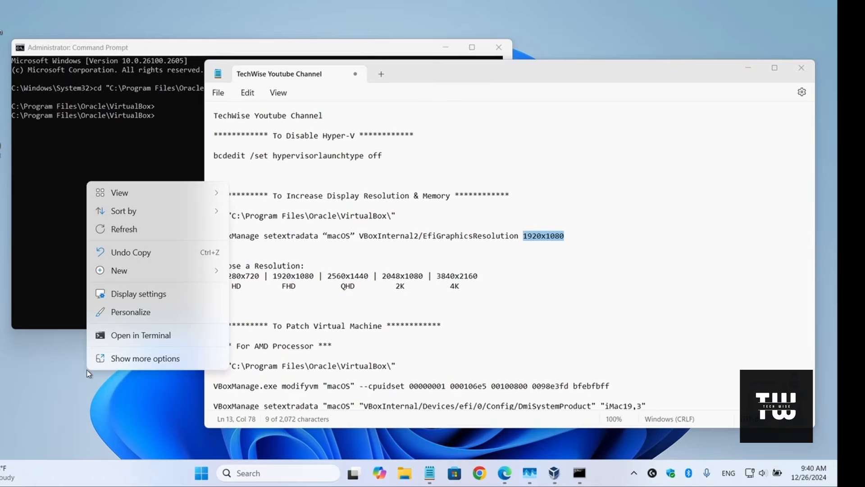
{"action": "left_click", "coordinate": [160, 294]}
{"action": "scroll", "coordinate": [423, 208], "scroll_direction": "down", "scroll_amount": 10}
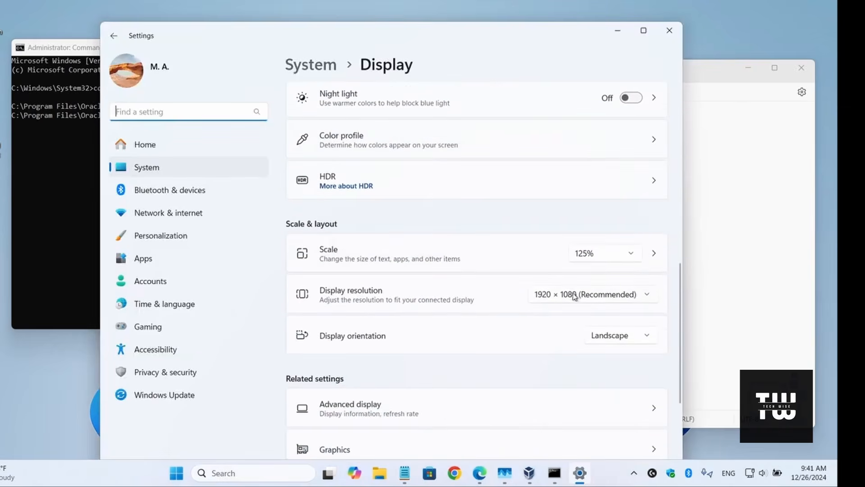
{"action": "left_click", "coordinate": [670, 31]}
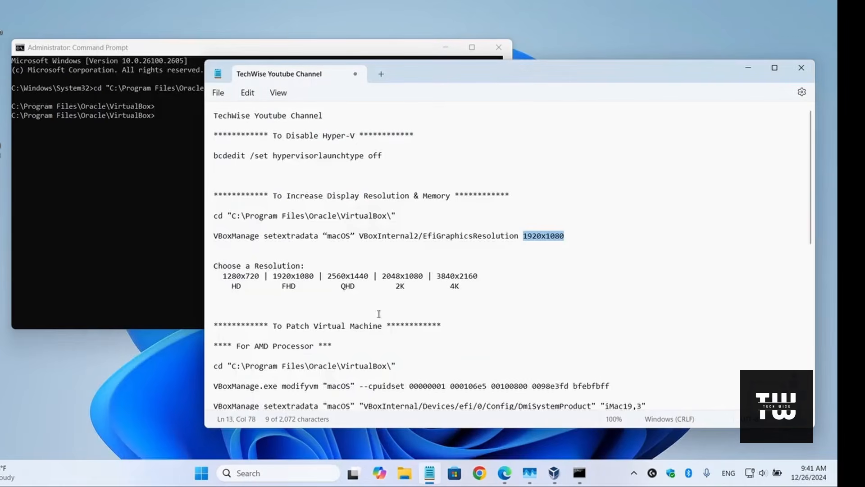
{"action": "left_click_drag", "start_coordinate": [214, 266], "coordinate": [457, 276]}
{"action": "left_click", "coordinate": [440, 296]}
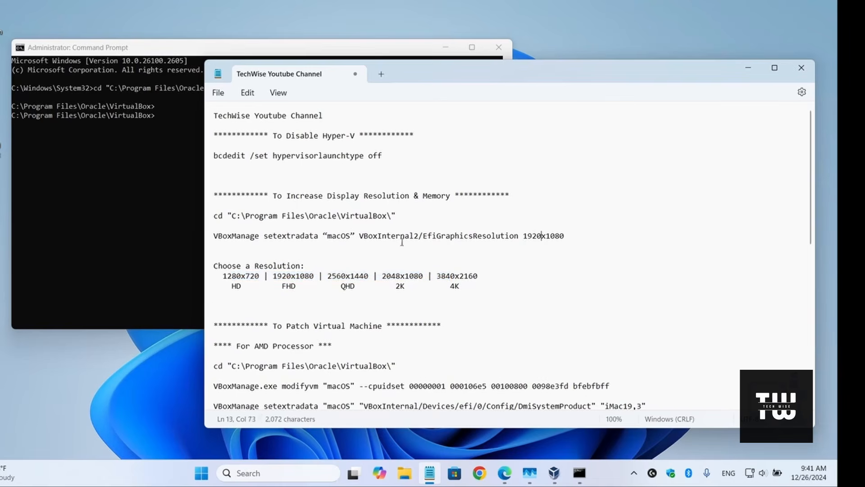
Step: Copy and run VBoxManage setextradata "macOS" VBoxInternal2/EfiGraphicsResolution 1920x1080 in Command Prompt, closing it and minimizing the notes when done
{"action": "triple_click", "coordinate": [306, 238]}
{"action": "right_click", "coordinate": [308, 239]}
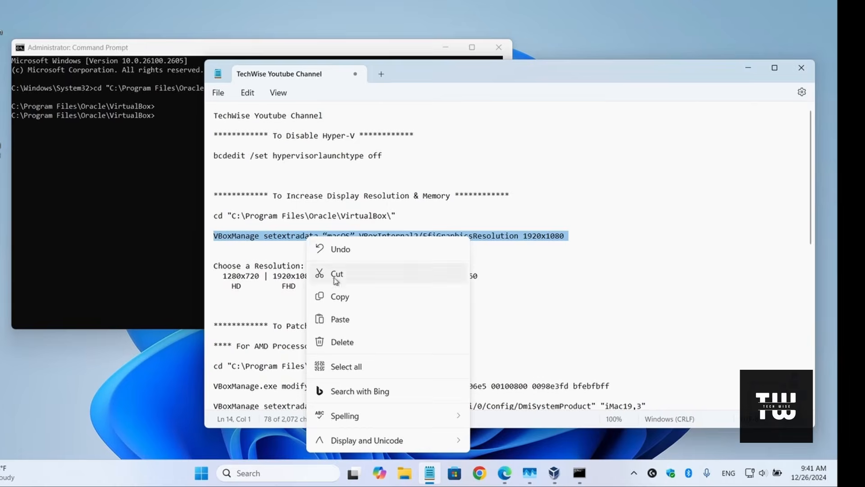
{"action": "left_click", "coordinate": [338, 297]}
{"action": "left_click", "coordinate": [172, 188]}
{"action": "key", "text": "ctrl+v"}
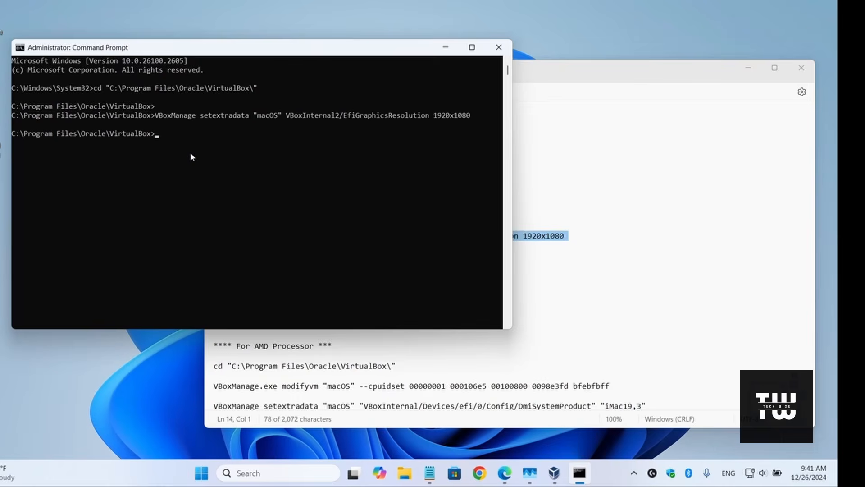
{"action": "left_click", "coordinate": [499, 47]}
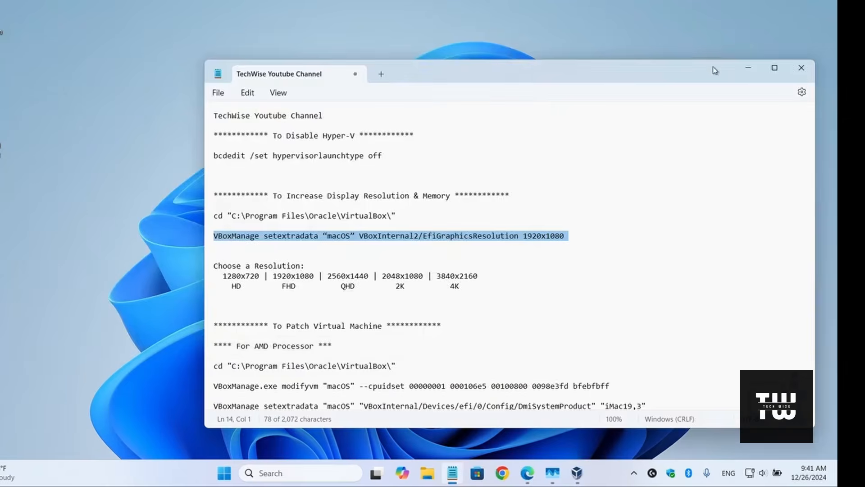
{"action": "left_click", "coordinate": [744, 69]}
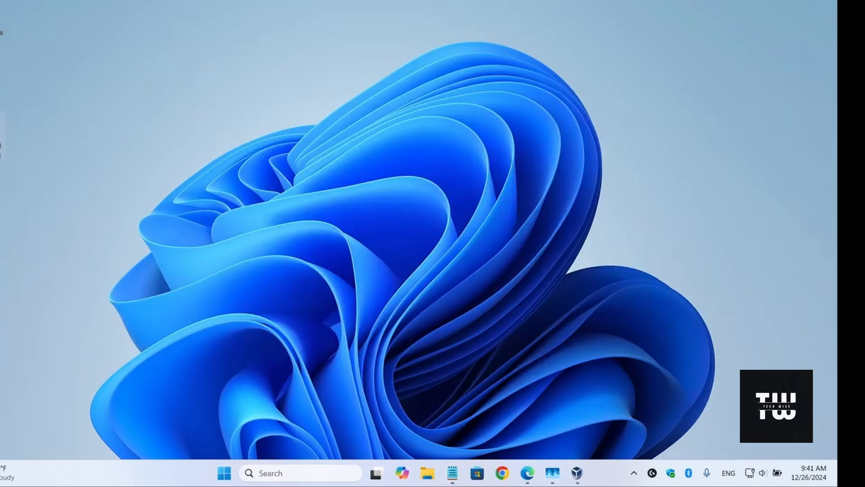
Step: Start the macOS virtual machine from VirtualBox Manager and log in with the account password
{"action": "left_click", "coordinate": [577, 473]}
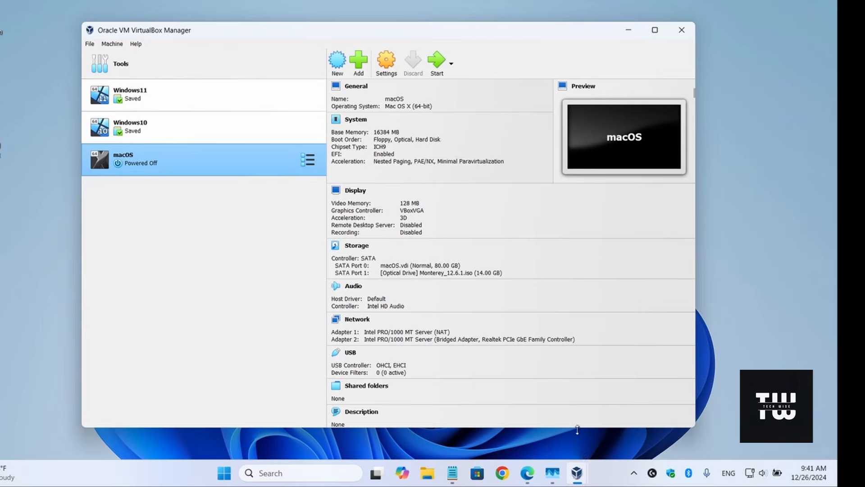
{"action": "left_click", "coordinate": [436, 61]}
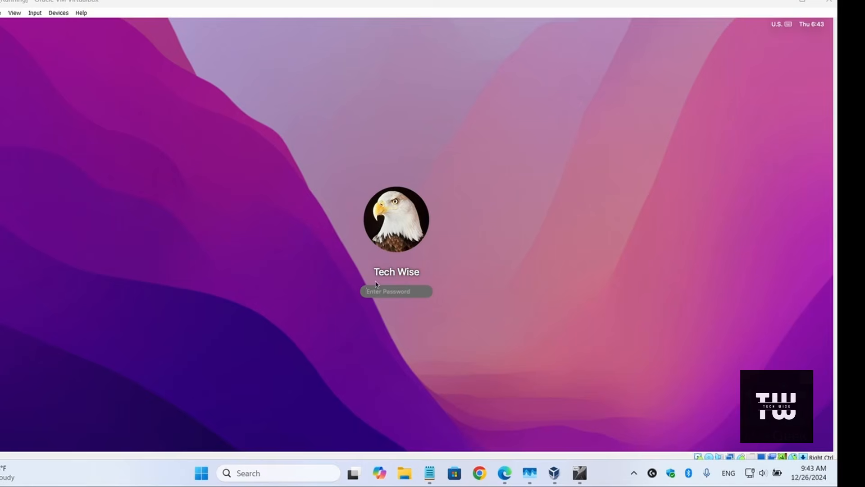
{"action": "left_click", "coordinate": [380, 293]}
{"action": "type", "text": "•••••"}
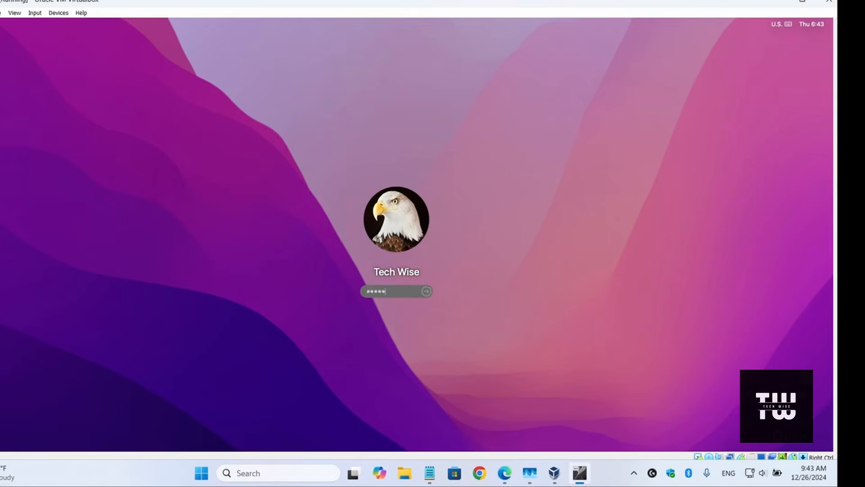
{"action": "key", "text": "Return"}
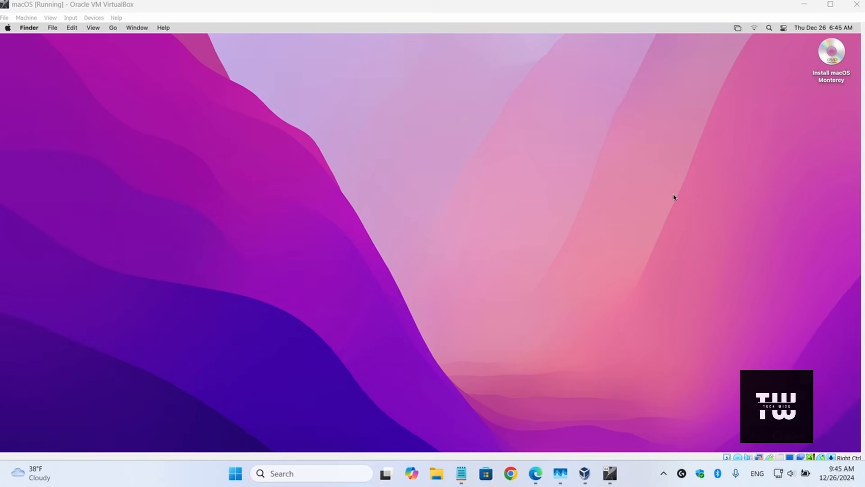
Step: Switch the virtual machine to full-screen mode, and open the Calendar app and reposition its window
{"action": "left_click", "coordinate": [56, 19]}
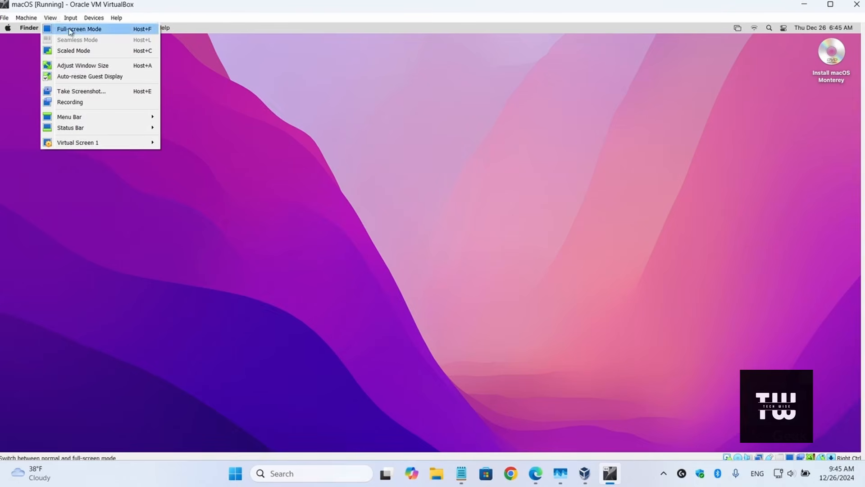
{"action": "left_click", "coordinate": [95, 30]}
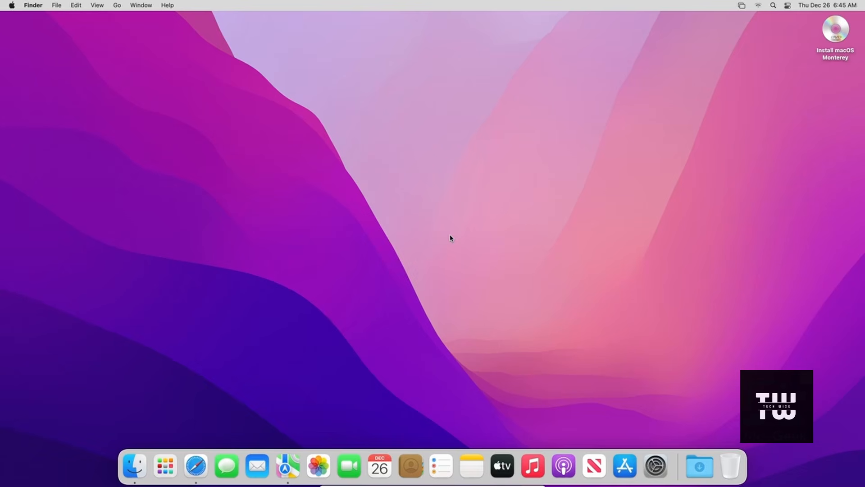
{"action": "left_click", "coordinate": [378, 467]}
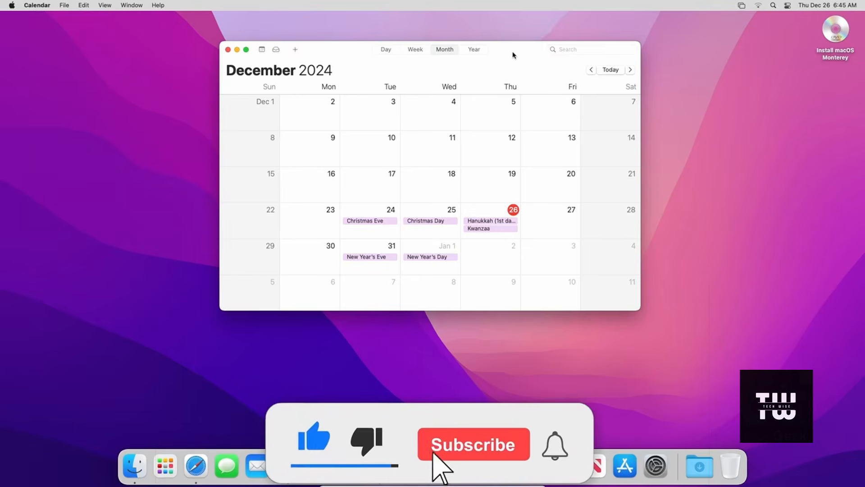
{"action": "left_click_drag", "start_coordinate": [511, 54], "coordinate": [446, 85]}
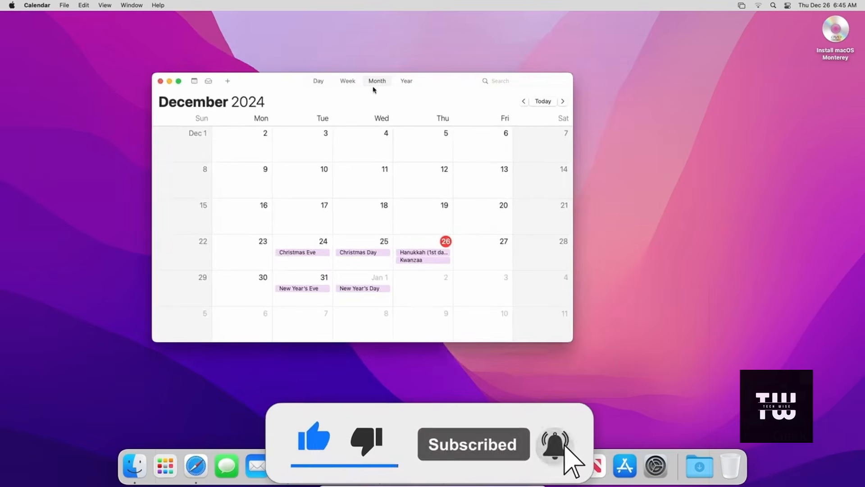